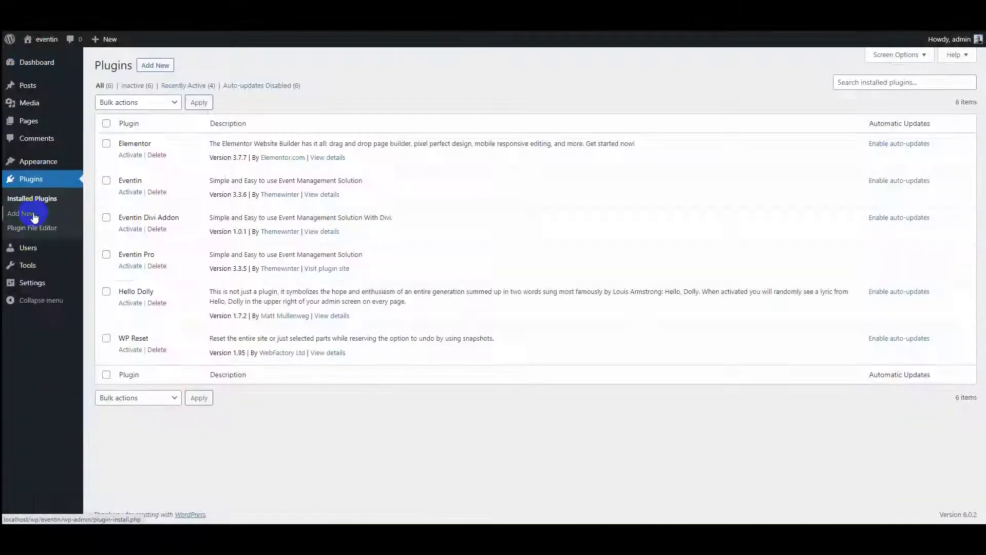
Activate the Eventin and Eventin Pro plugins, then go to the Eventin Events list.
{"action": "left_click", "coordinate": [131, 191]}
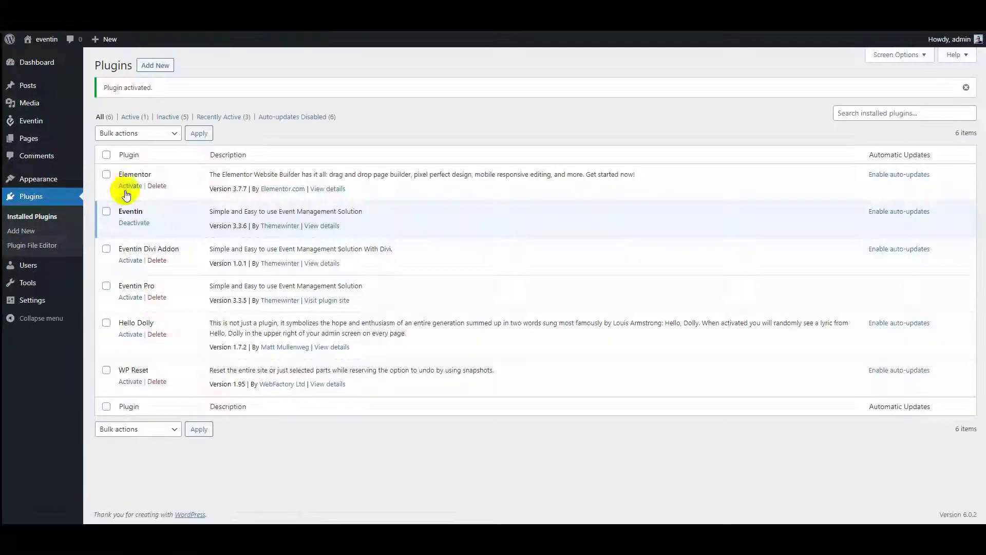
{"action": "left_click", "coordinate": [130, 298]}
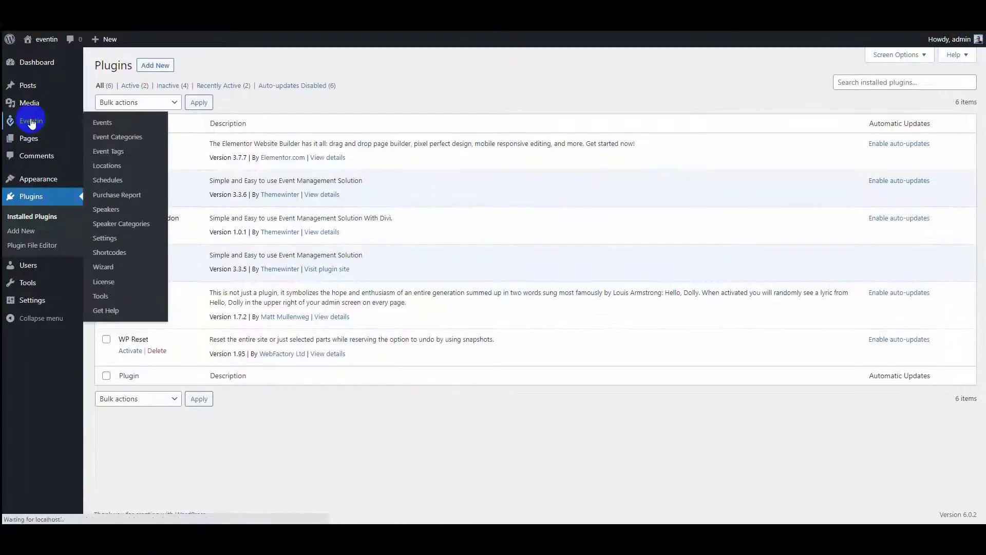
{"action": "left_click", "coordinate": [31, 120]}
Start a new event and name its first ticket 'Early bird' under Ticket & Pricing.
{"action": "left_click", "coordinate": [149, 139]}
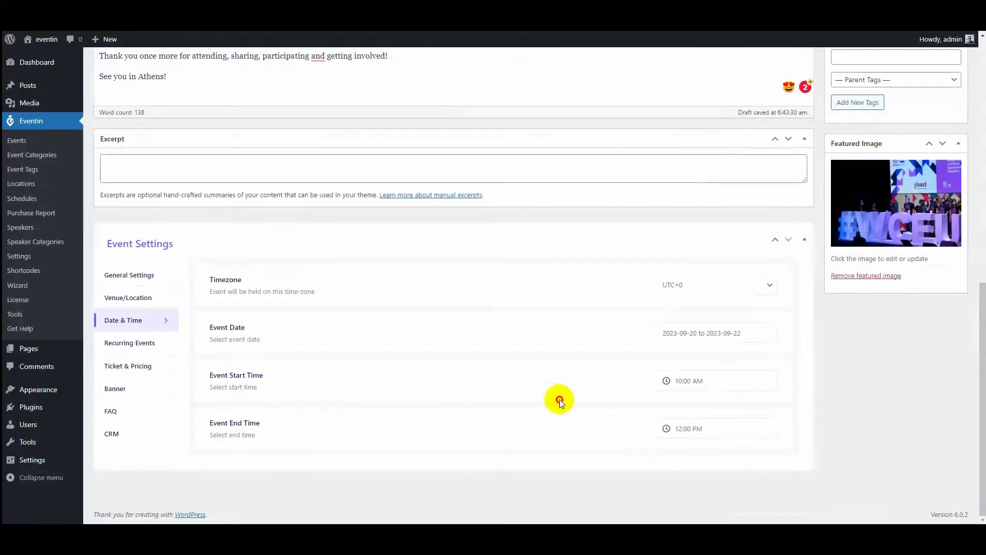
{"action": "left_click", "coordinate": [129, 366]}
{"action": "left_click", "coordinate": [662, 366]}
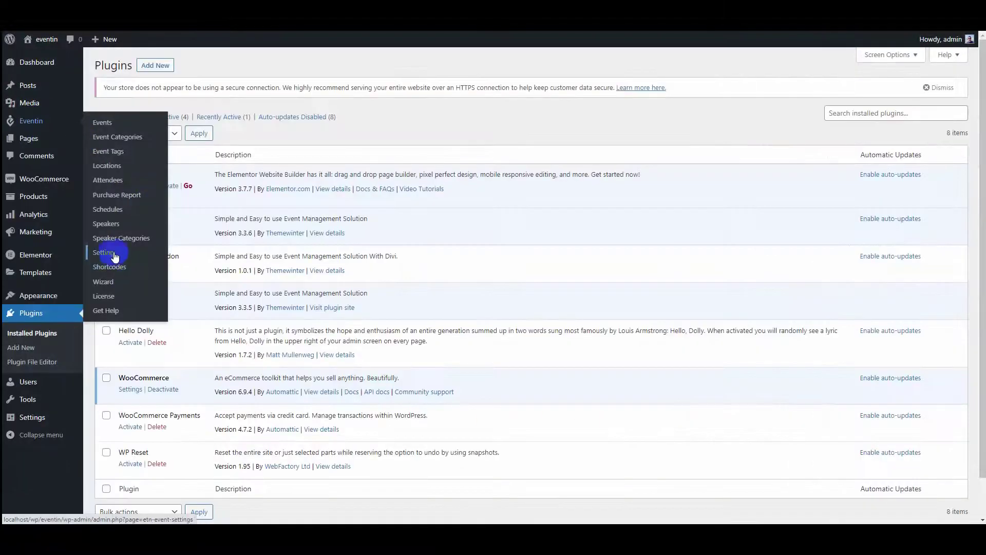
Enable Attendee Registration in Eventin settings and save the attendee settings.
{"action": "left_click", "coordinate": [114, 256]}
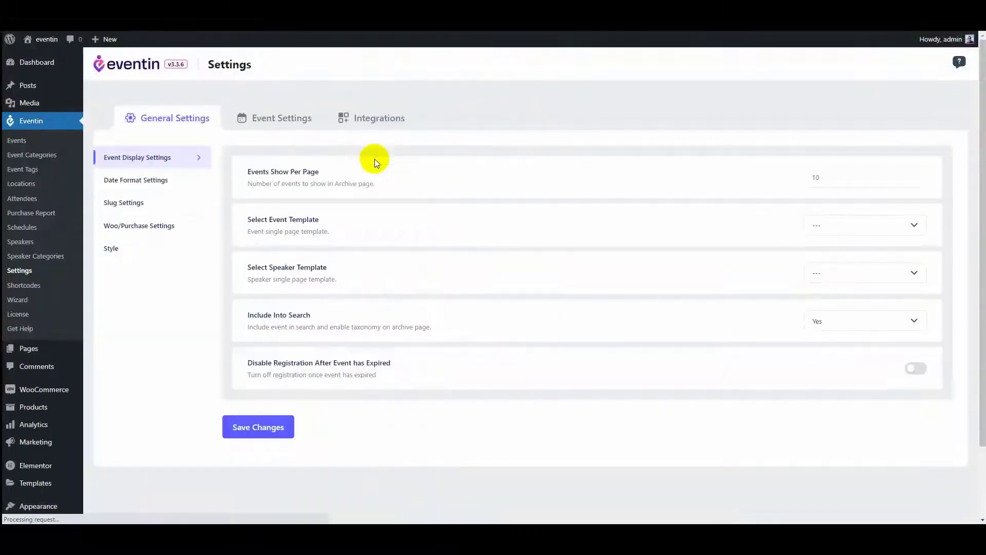
{"action": "left_click", "coordinate": [281, 118]}
{"action": "left_click", "coordinate": [118, 179]}
{"action": "left_click", "coordinate": [915, 178]}
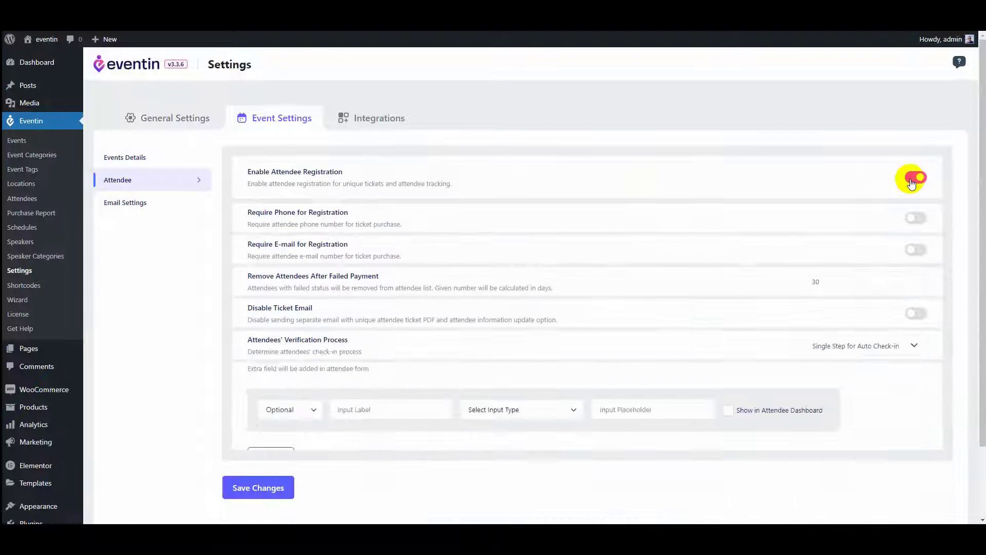
{"action": "scroll", "coordinate": [539, 308], "scroll_direction": "down", "scroll_amount": 5}
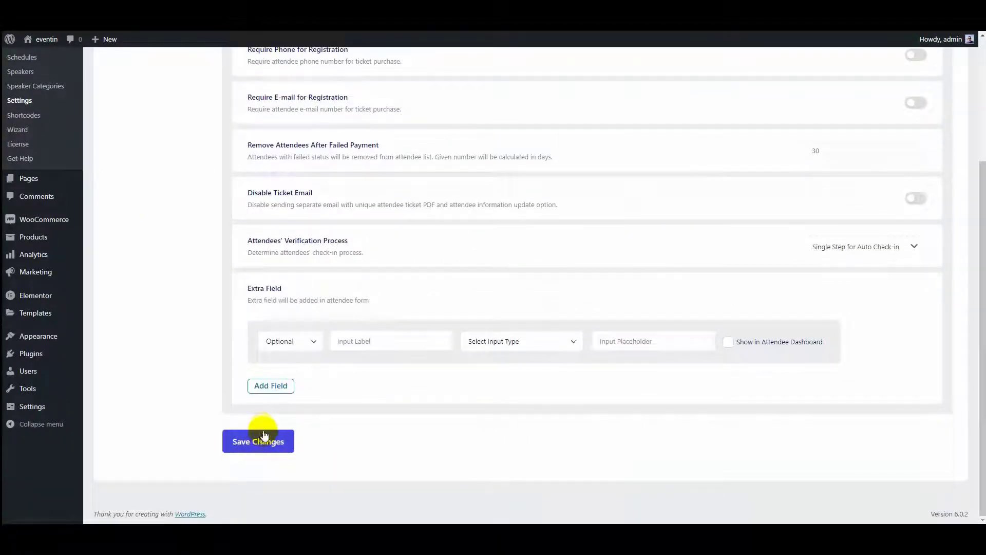
{"action": "left_click", "coordinate": [258, 442]}
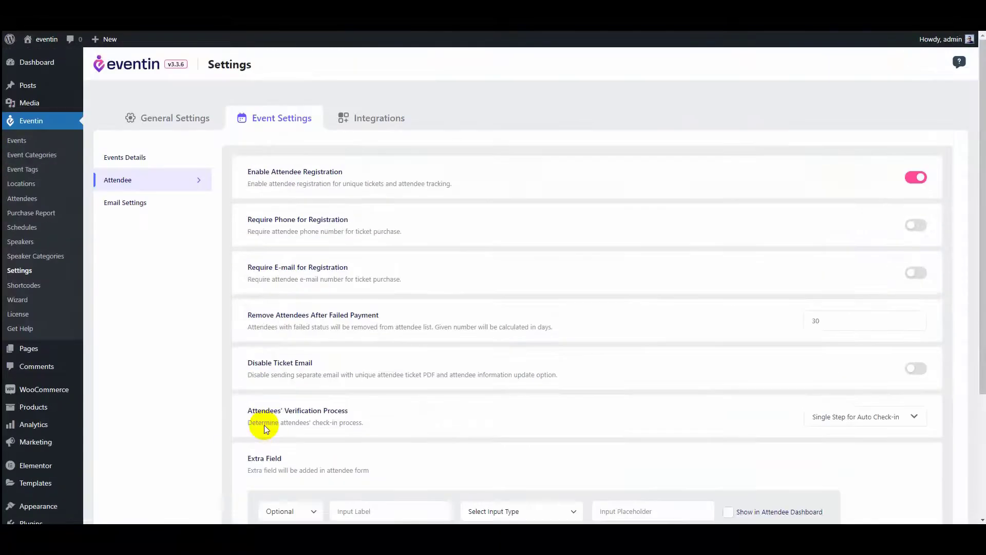
Enable selling tickets on WooCommerce and install the WooCommerce plugin.
{"action": "left_click", "coordinate": [174, 117]}
{"action": "left_click", "coordinate": [140, 226]}
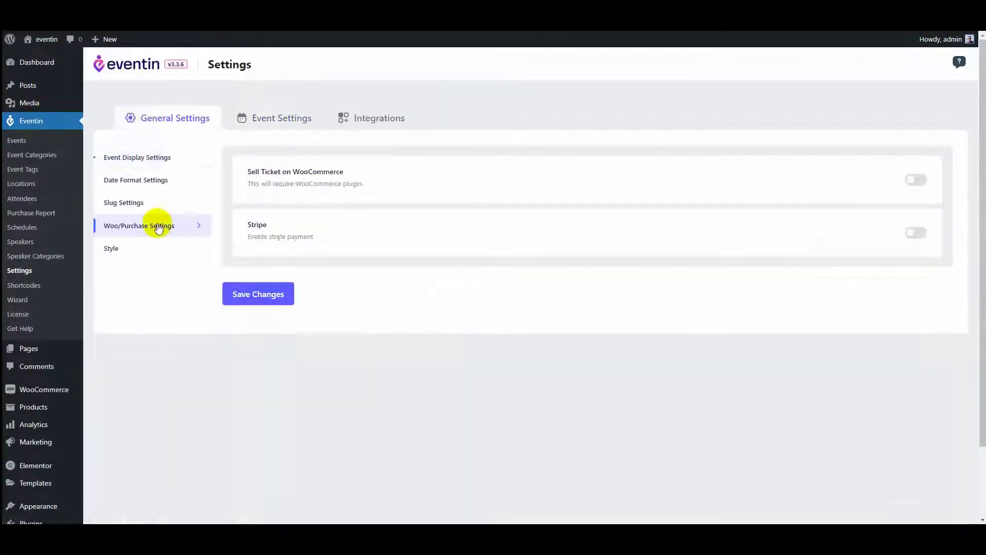
{"action": "left_click", "coordinate": [916, 180]}
{"action": "scroll", "coordinate": [394, 277], "scroll_direction": "down", "scroll_amount": 3}
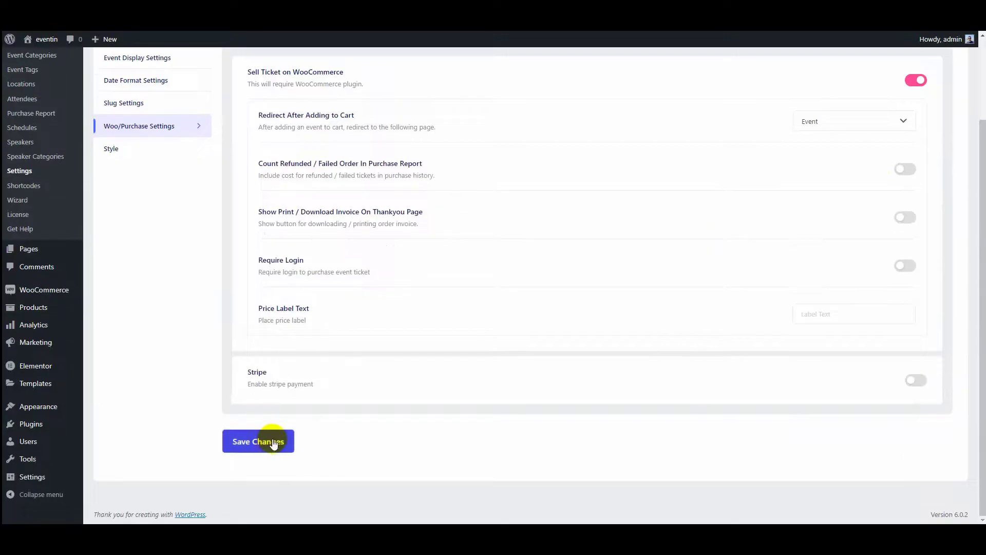
{"action": "scroll", "coordinate": [408, 270], "scroll_direction": "up", "scroll_amount": 3}
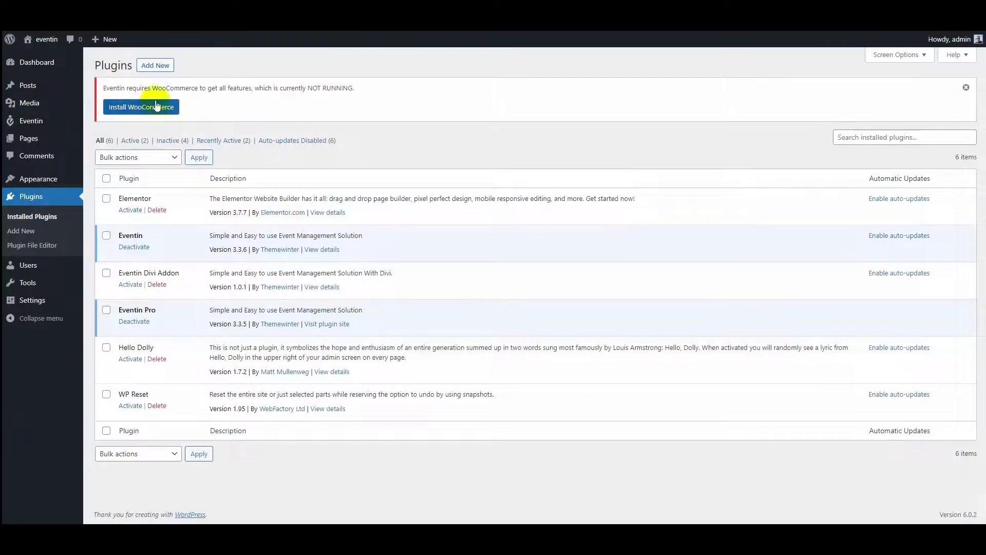
{"action": "left_click", "coordinate": [151, 106]}
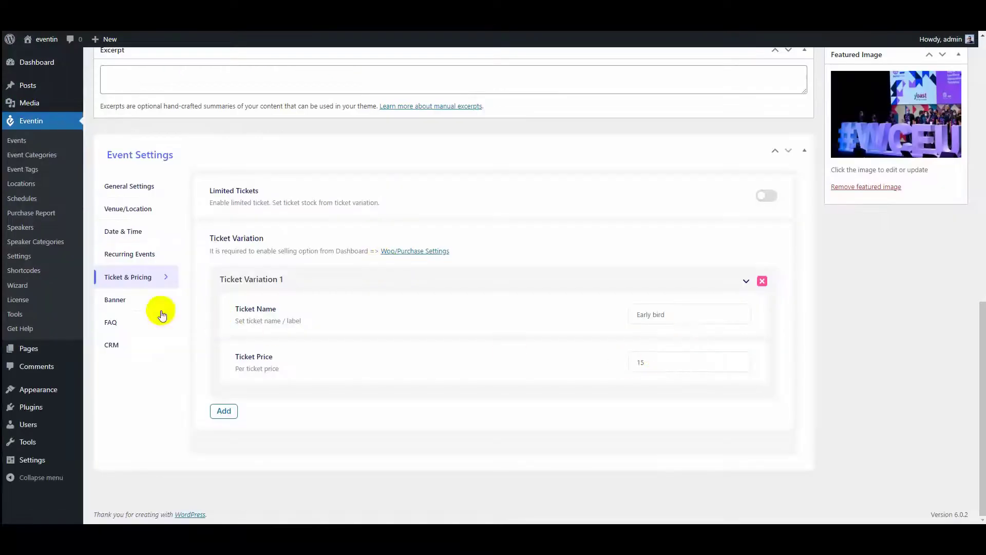
{"action": "left_click", "coordinate": [128, 185]}
{"action": "scroll", "coordinate": [408, 301], "scroll_direction": "down", "scroll_amount": 5}
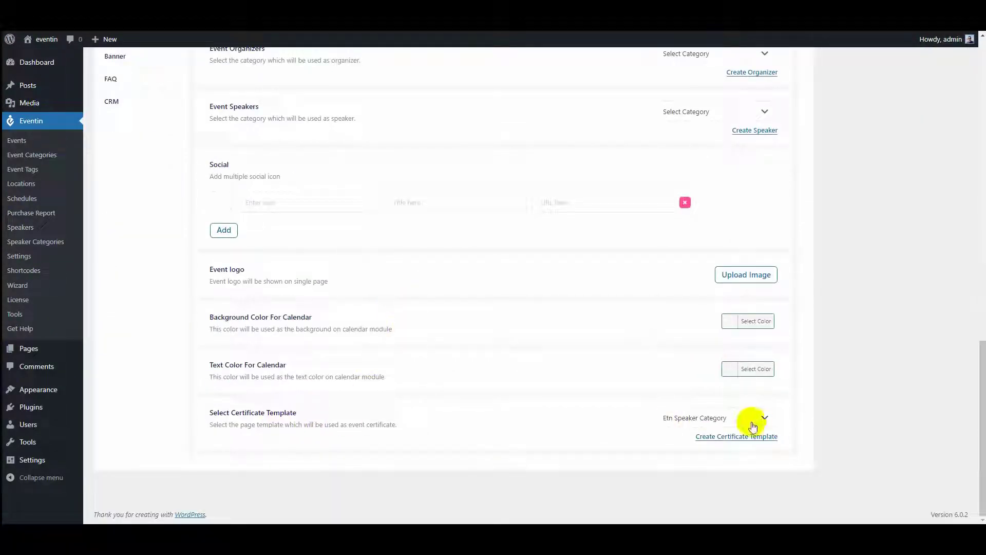
Create a page titled 'WordCamp Europe certification' using the Certificate Template page template.
{"action": "left_click", "coordinate": [724, 436]}
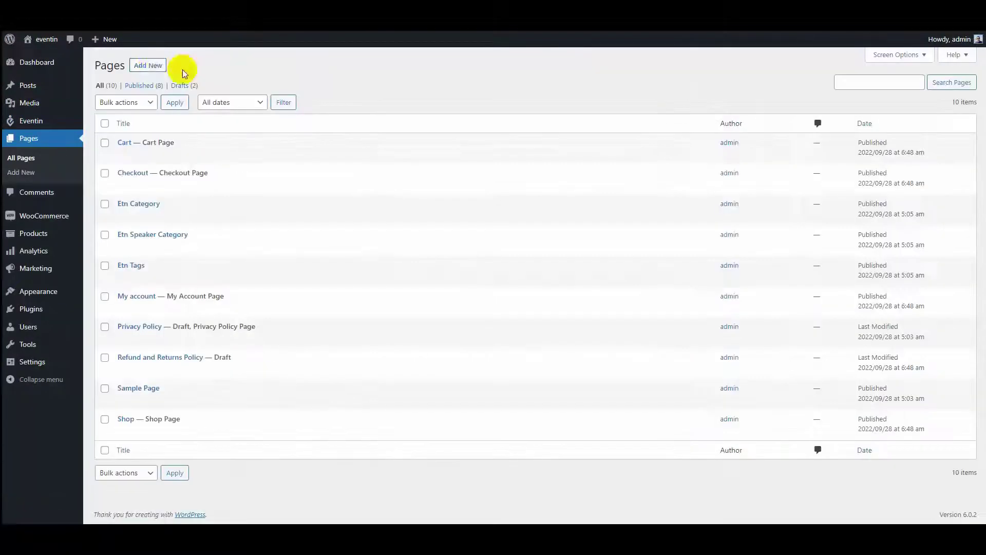
{"action": "left_click", "coordinate": [148, 65]}
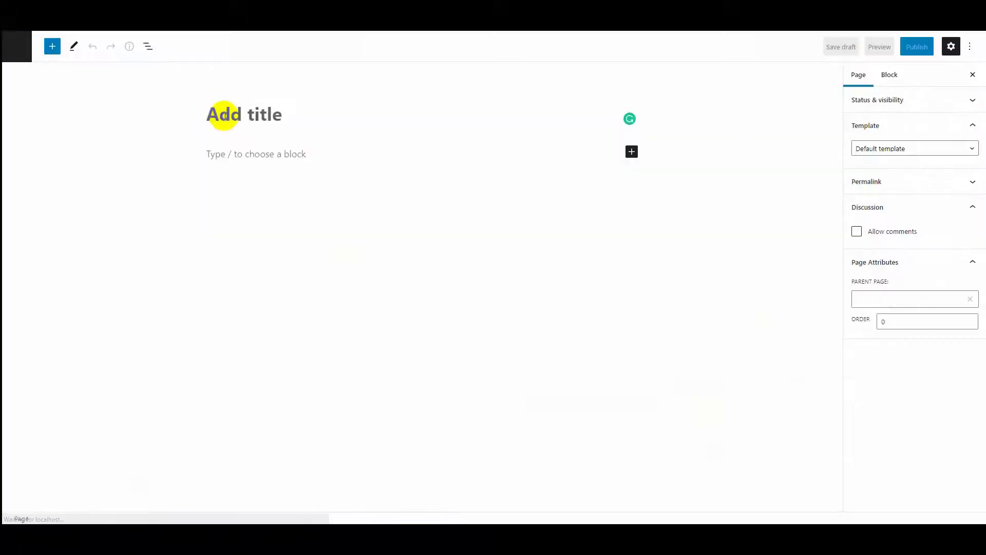
{"action": "type", "text": "wordcamp europe certification"}
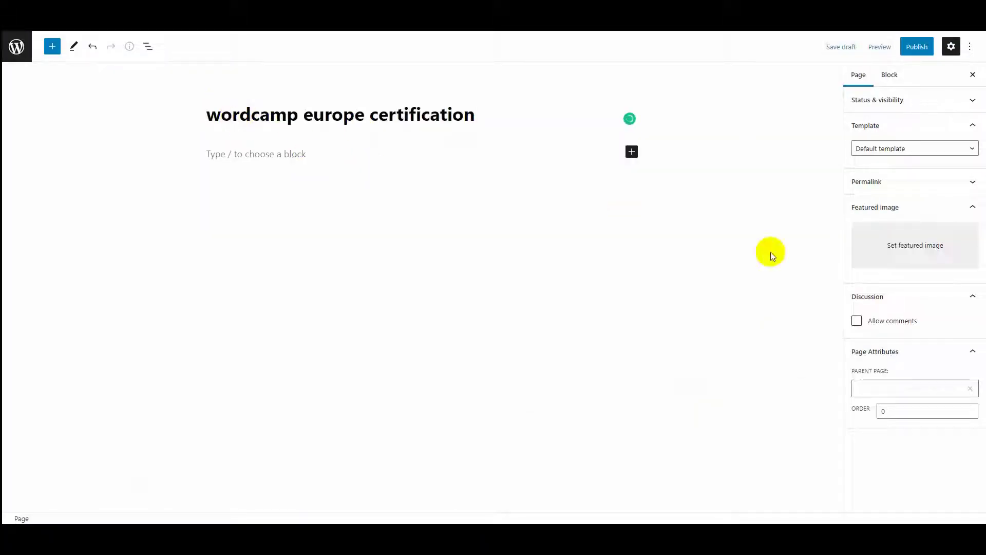
{"action": "left_click", "coordinate": [914, 148]}
{"action": "left_click", "coordinate": [886, 166]}
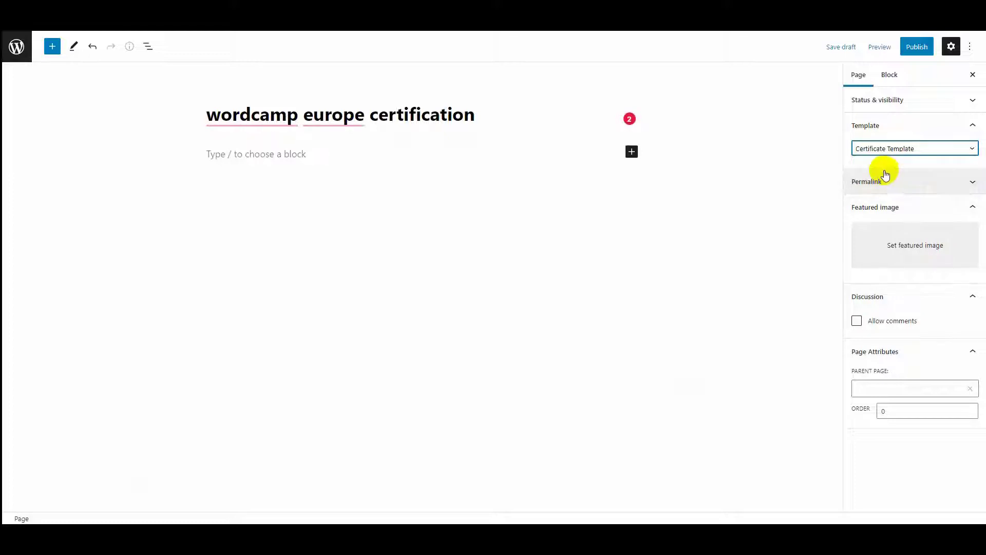
Add a Cover block with the certificate frame image as background, moved to the top.
{"action": "left_click", "coordinate": [708, 260]}
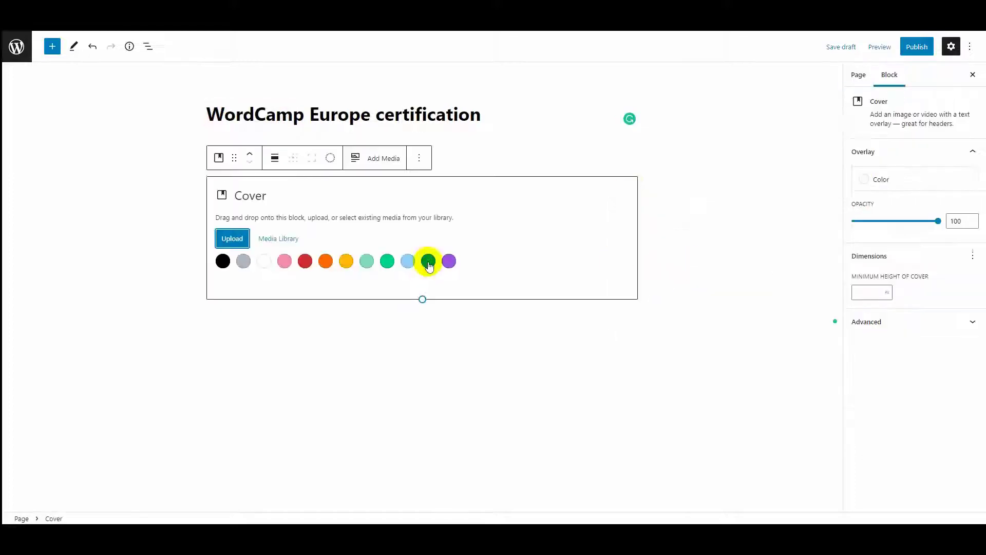
{"action": "left_click", "coordinate": [278, 238]}
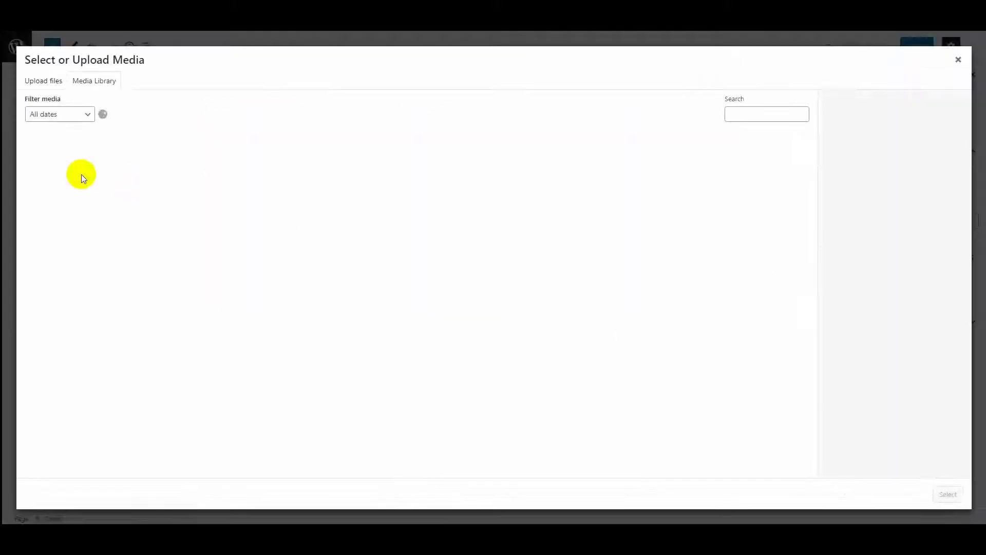
{"action": "left_click", "coordinate": [66, 170]}
{"action": "left_click", "coordinate": [946, 494]}
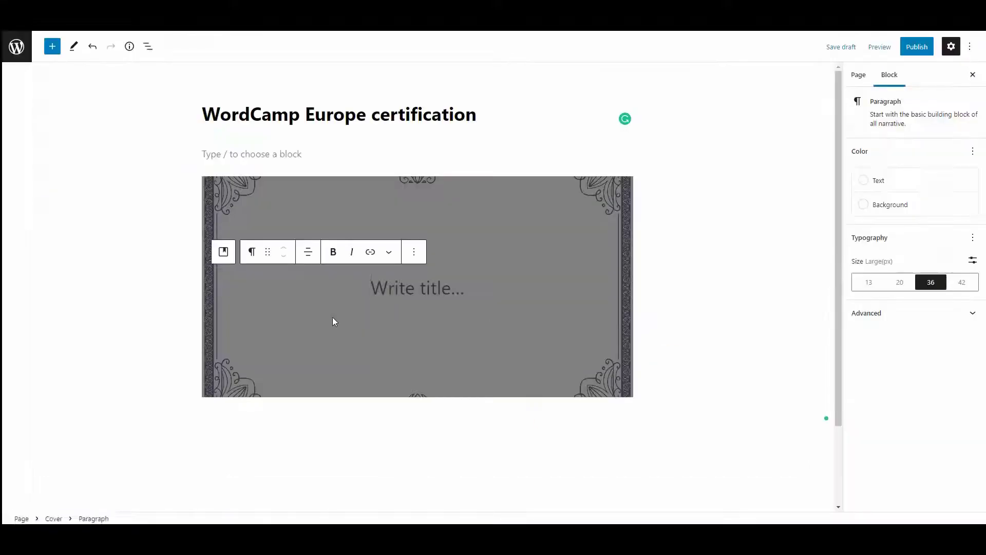
{"action": "left_click", "coordinate": [632, 554]}
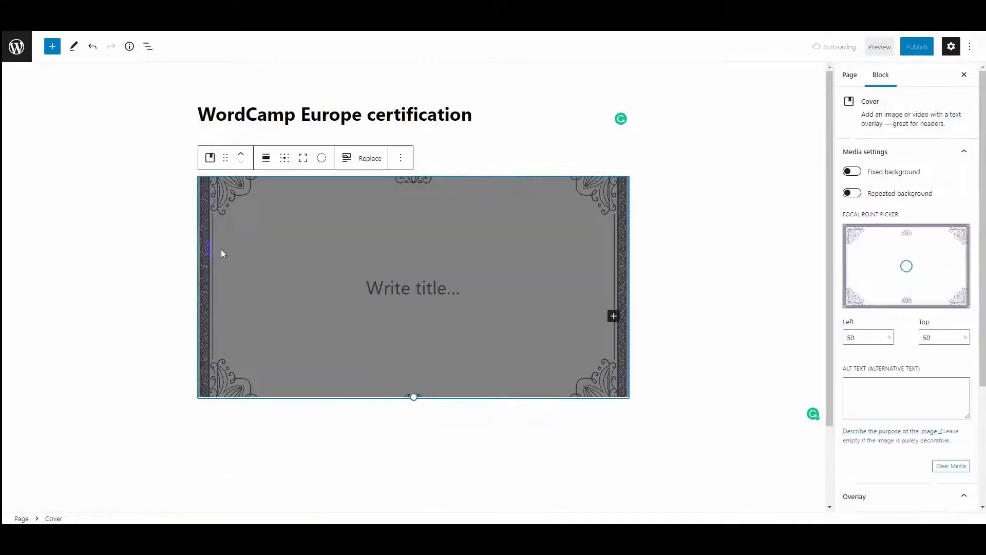
{"action": "left_click", "coordinate": [225, 158]}
Insert an Image block inside the cover using a Media Library image.
{"action": "left_click", "coordinate": [612, 316]}
{"action": "left_click", "coordinate": [746, 356]}
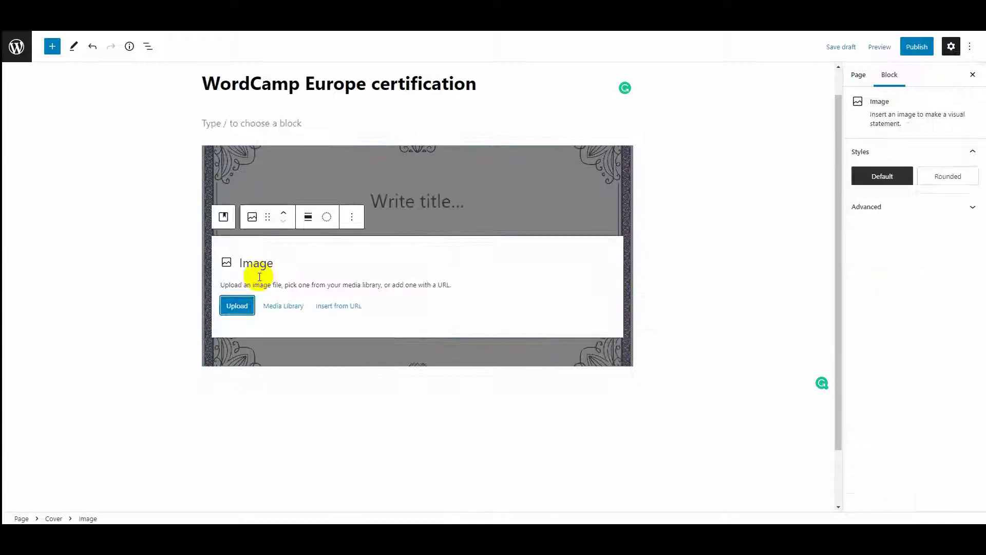
{"action": "left_click", "coordinate": [283, 305]}
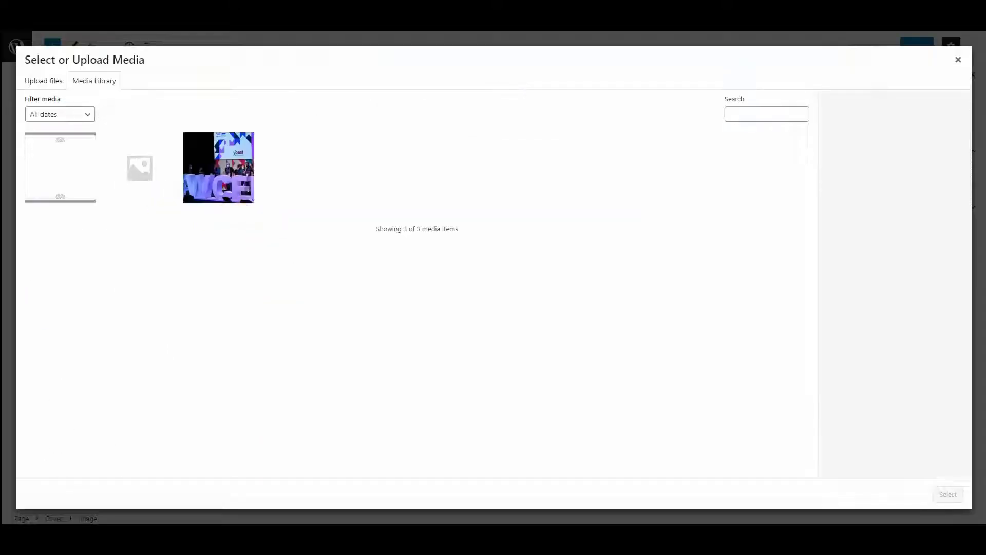
{"action": "left_click", "coordinate": [60, 167]}
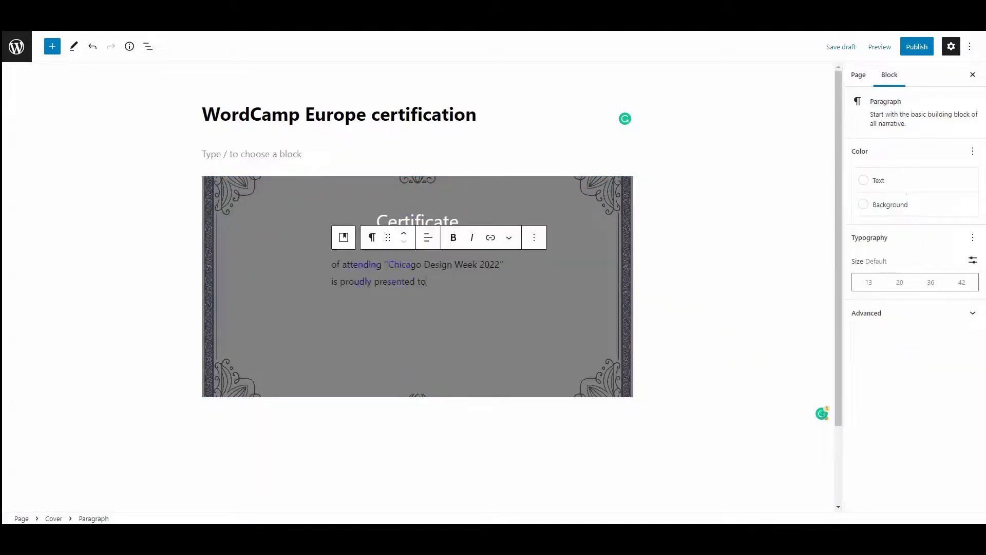
{"action": "type", "text": "Event Tile"}
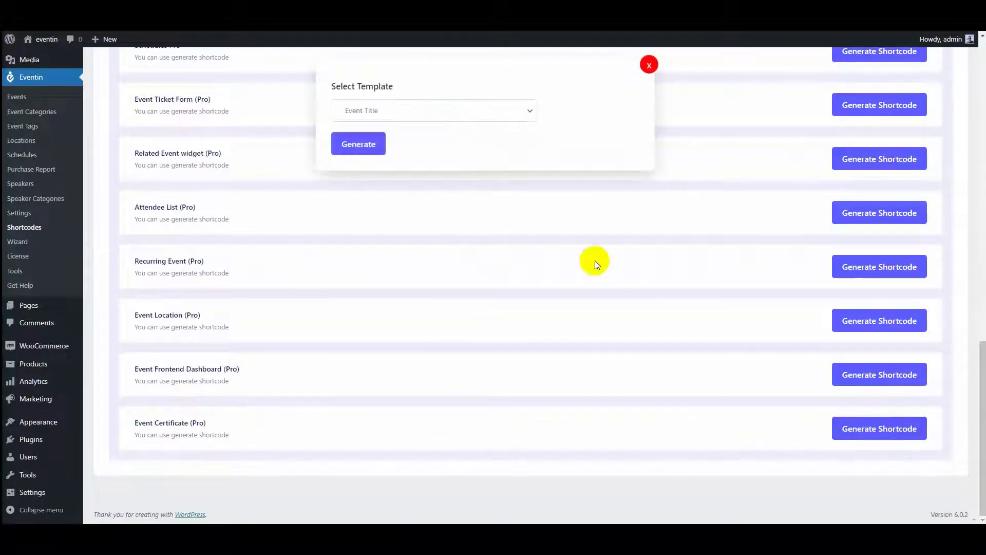
Generate the Event Title shortcode in Eventin Shortcodes.
{"action": "left_click", "coordinate": [432, 116]}
{"action": "left_click", "coordinate": [370, 127]}
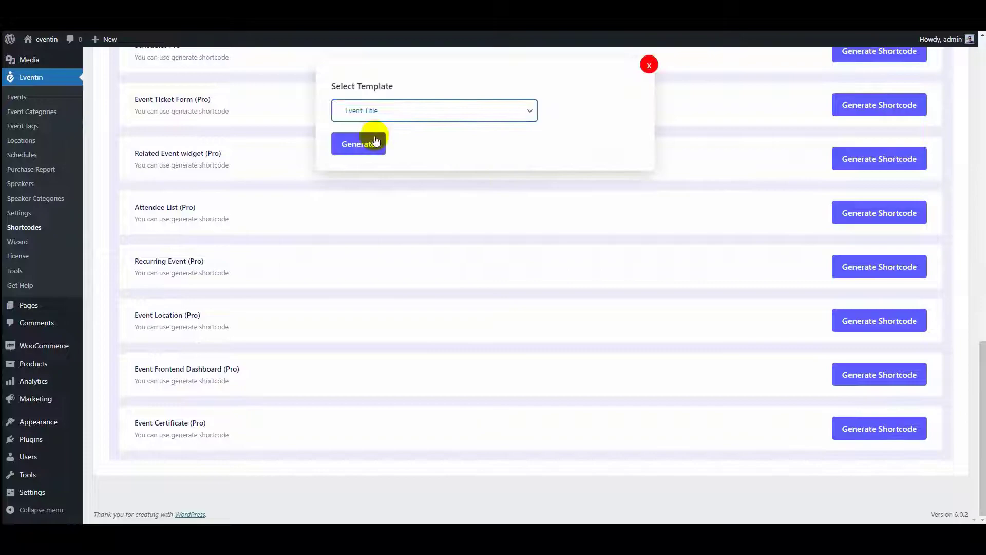
{"action": "left_click", "coordinate": [358, 149]}
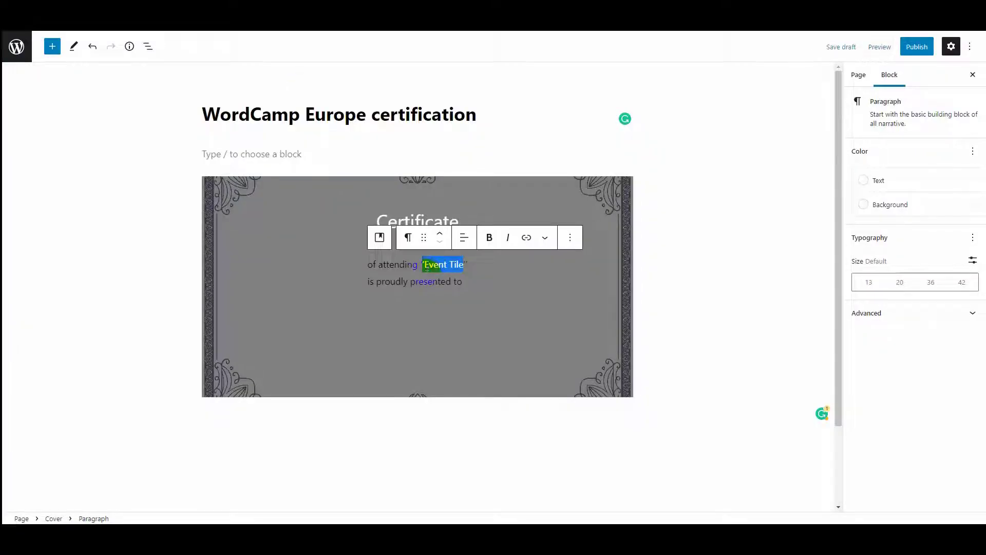
{"action": "scroll", "coordinate": [909, 346], "scroll_direction": "down", "scroll_amount": 3}
Set the cover overlay opacity to 0 and make the certificate paragraph black.
{"action": "left_click", "coordinate": [943, 396]}
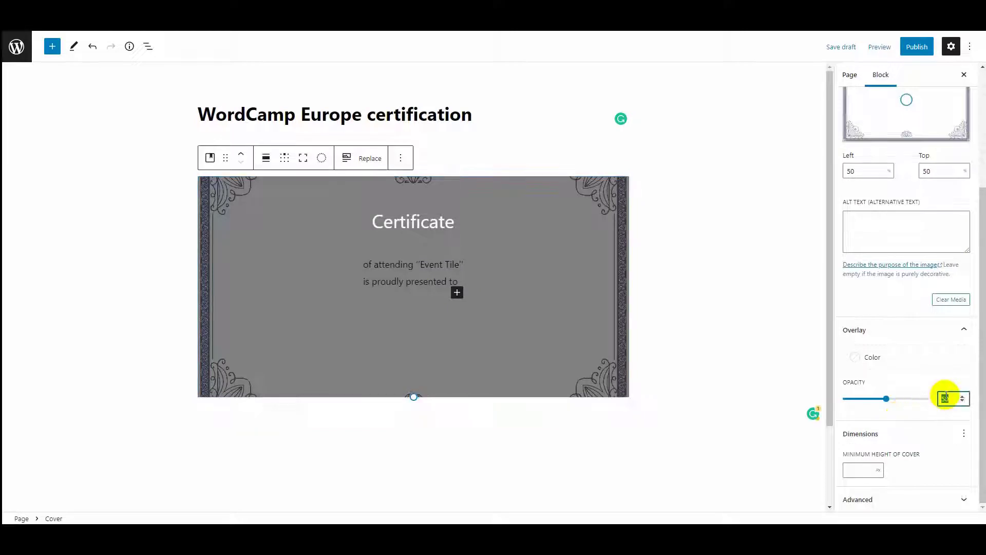
{"action": "type", "text": "0"}
{"action": "left_click", "coordinate": [419, 267]}
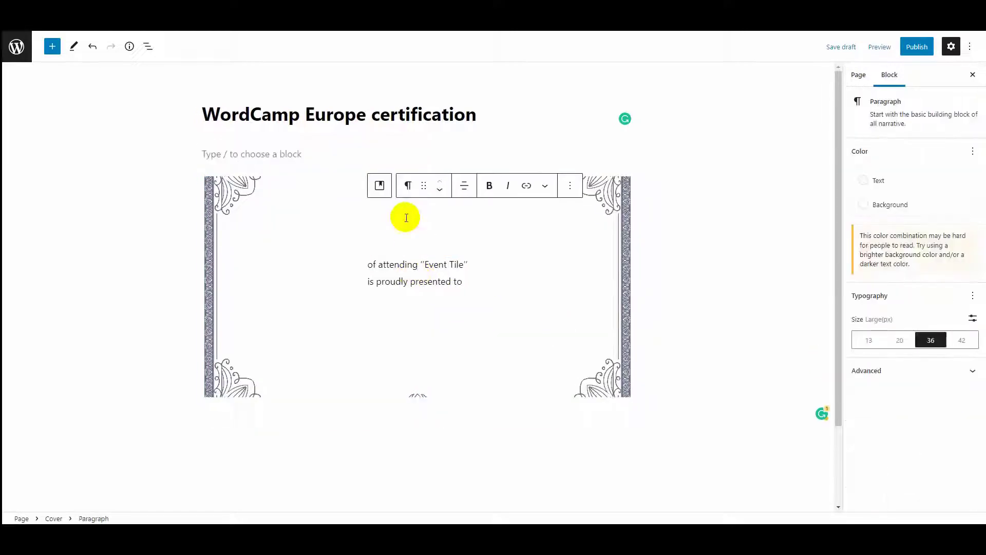
{"action": "left_click", "coordinate": [878, 180]}
{"action": "left_click", "coordinate": [701, 233]}
Centre the attending paragraph and bold its event title shortcode.
{"action": "left_click", "coordinate": [416, 266]}
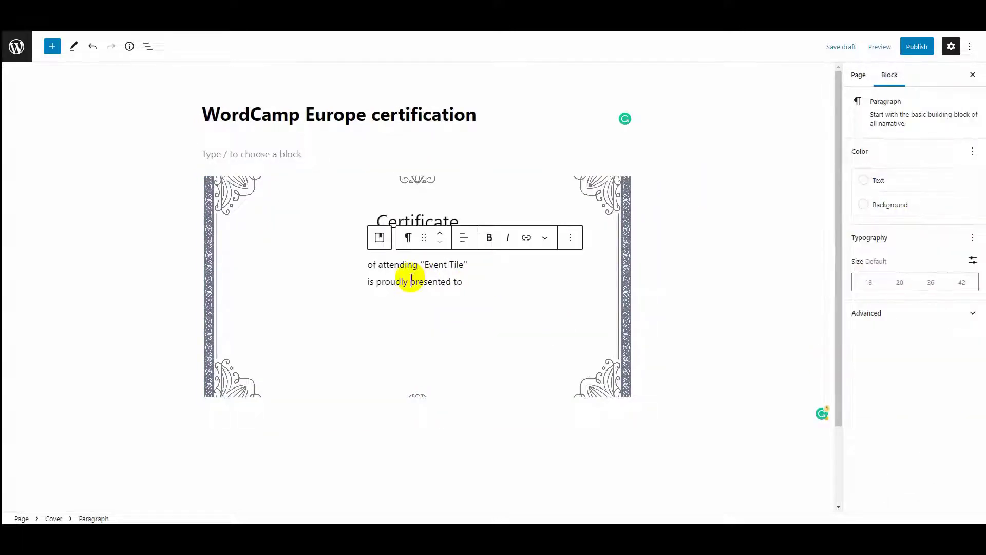
{"action": "left_click", "coordinate": [441, 237]}
{"action": "left_click", "coordinate": [477, 287]}
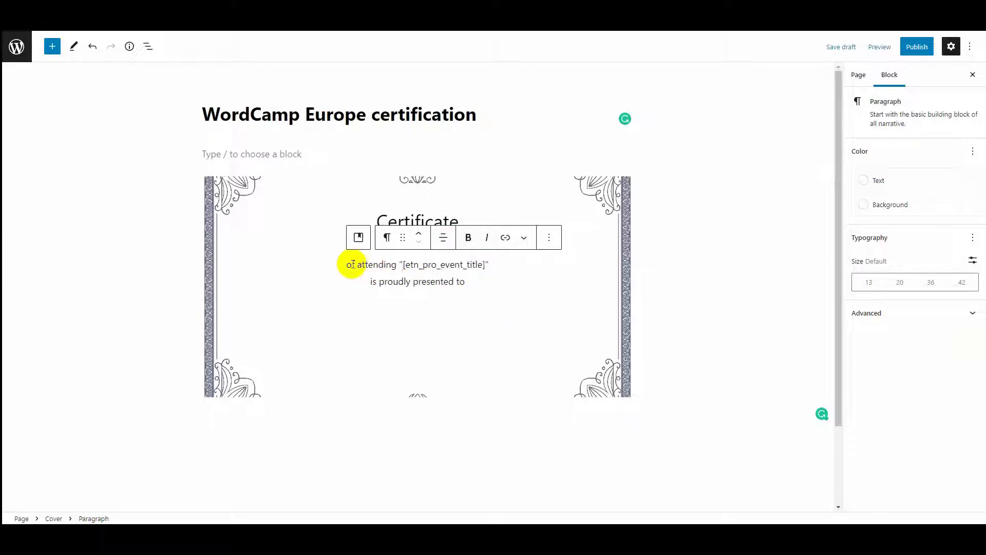
{"action": "left_click_drag", "start_coordinate": [402, 264], "coordinate": [484, 265]}
{"action": "left_click", "coordinate": [466, 237]}
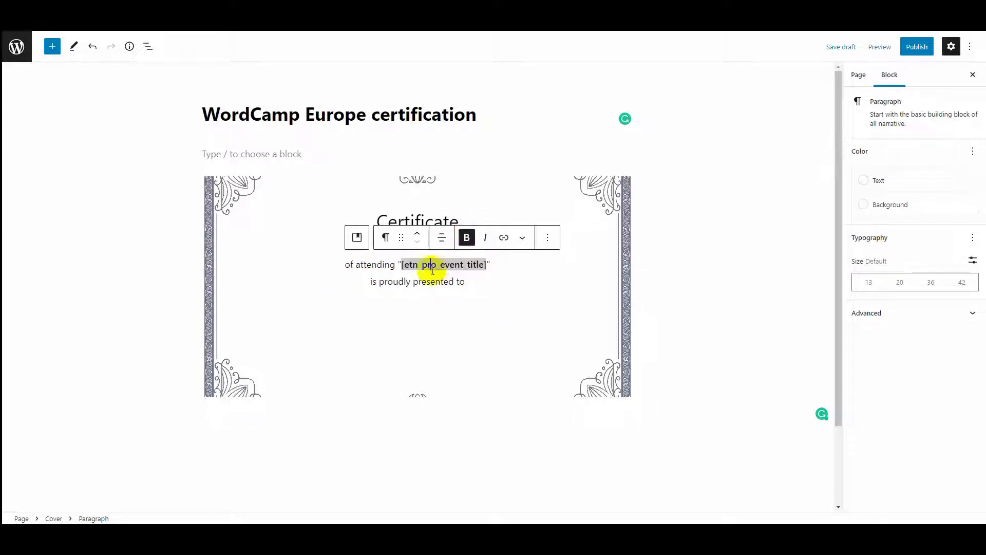
Add the divider image below the paragraph at Medium size, centred.
{"action": "left_click", "coordinate": [462, 281]}
{"action": "key", "text": "Return"}
{"action": "left_click", "coordinate": [482, 208]}
{"action": "left_click", "coordinate": [566, 285]}
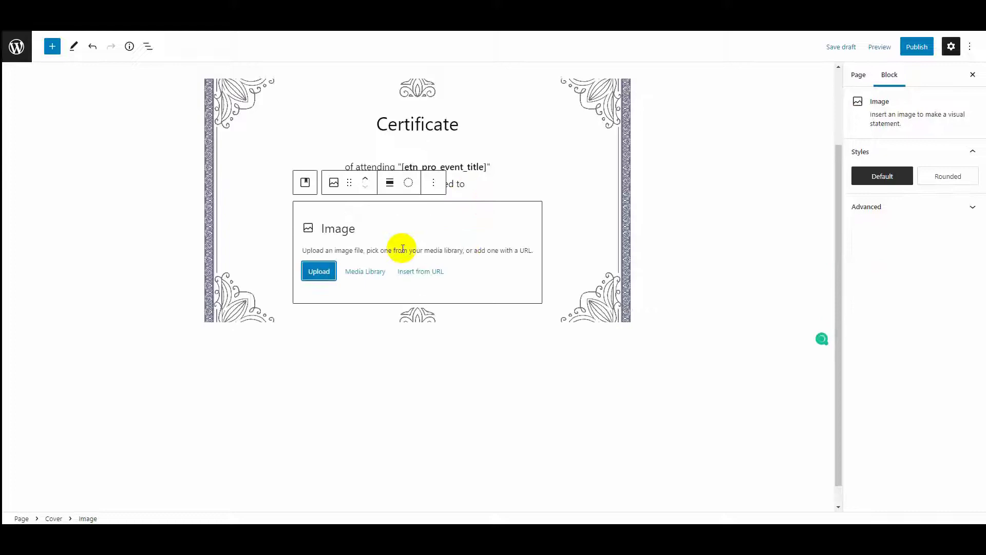
{"action": "left_click", "coordinate": [364, 266]}
{"action": "left_click", "coordinate": [268, 82]}
{"action": "left_click", "coordinate": [46, 156]}
{"action": "left_click", "coordinate": [948, 493]}
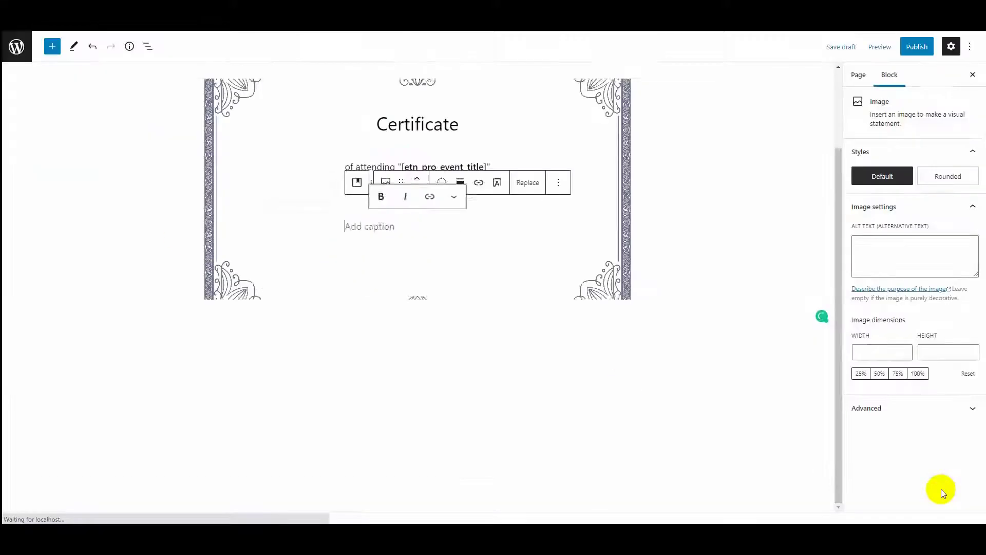
{"action": "left_click", "coordinate": [914, 334]}
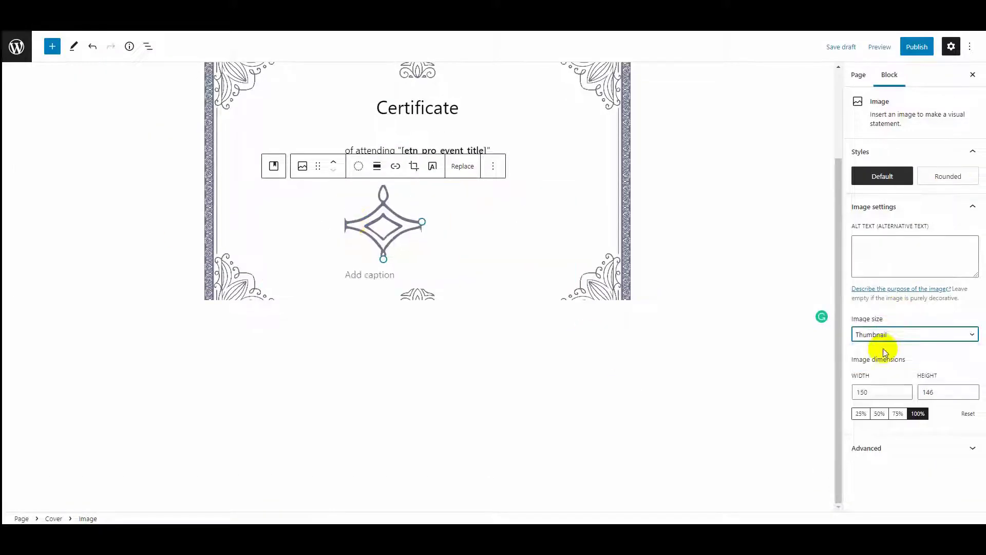
{"action": "left_click", "coordinate": [878, 350]}
{"action": "left_click", "coordinate": [460, 286]}
{"action": "left_click", "coordinate": [478, 346]}
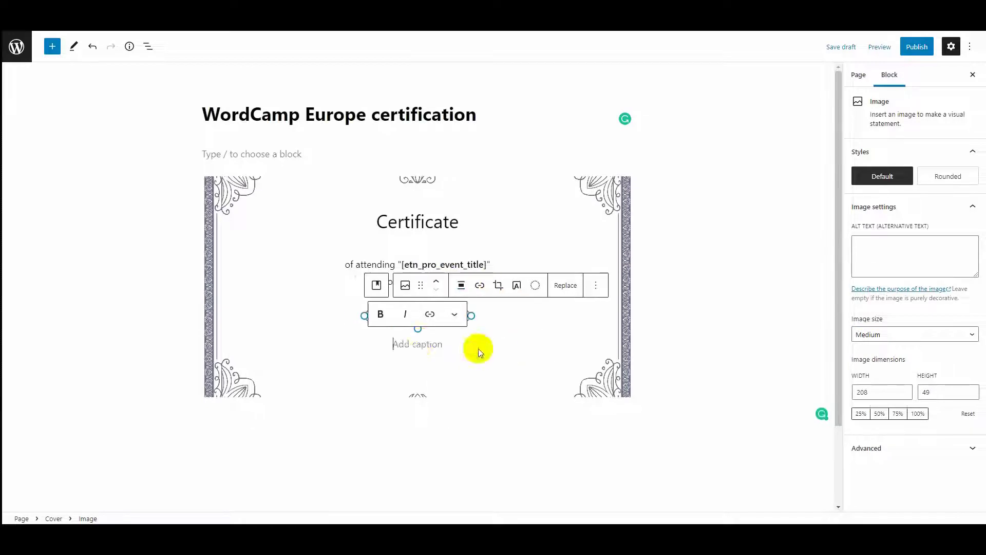
Add a centred name Heading below the divider.
{"action": "left_click", "coordinate": [454, 224]}
{"action": "left_click", "coordinate": [479, 341]}
{"action": "type", "text": "hd"}
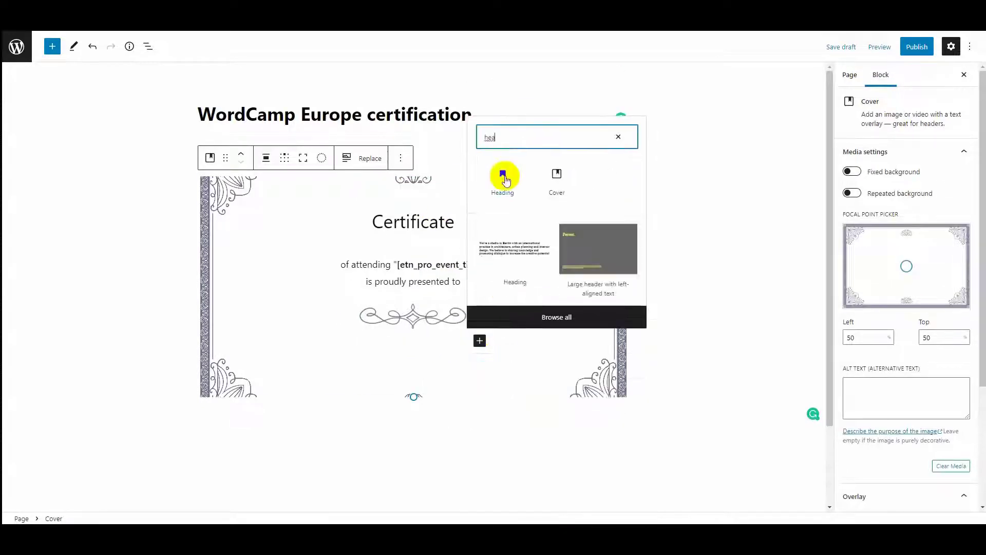
{"action": "left_click", "coordinate": [503, 171]}
{"action": "type", "text": "Jason Momoa"}
{"action": "left_click", "coordinate": [478, 329]}
{"action": "left_click", "coordinate": [505, 376]}
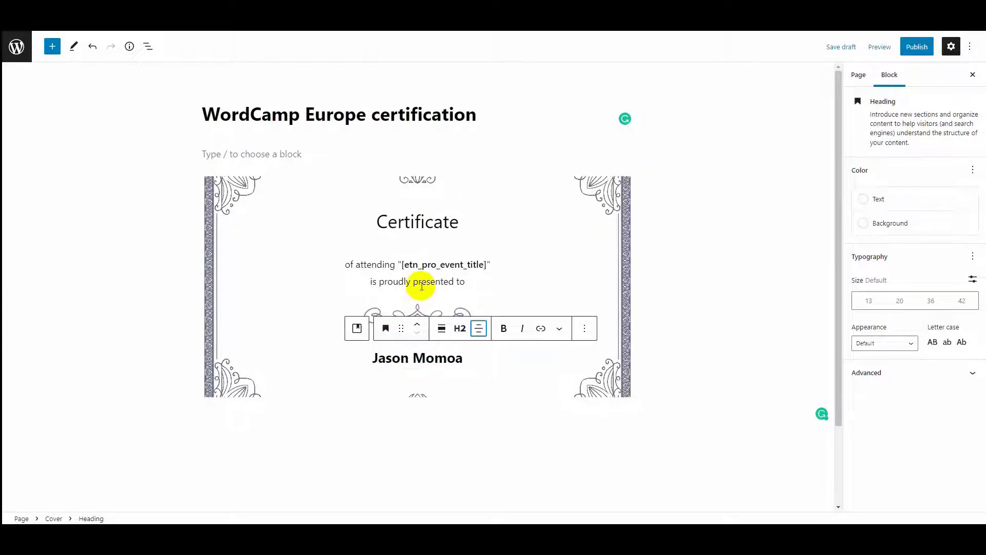
Paste the participation paragraph below the heading and centre it.
{"action": "key", "text": "Return"}
{"action": "type", "text": "For his active participation in the Chicago Design Week 2022 on 5 - 12 November 2022 and for giving effort, ideas, and knowledge. Attendee ID: 45678dfgh5678950."}
{"action": "left_click", "coordinate": [307, 259]}
{"action": "left_click", "coordinate": [331, 308]}
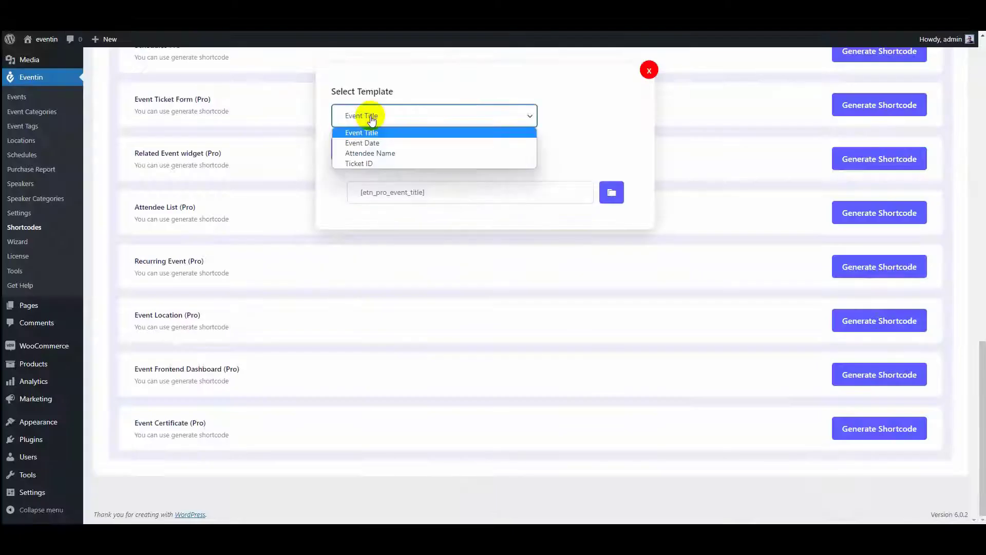
Generate the Attendee Name certificate shortcode.
{"action": "left_click", "coordinate": [370, 153]}
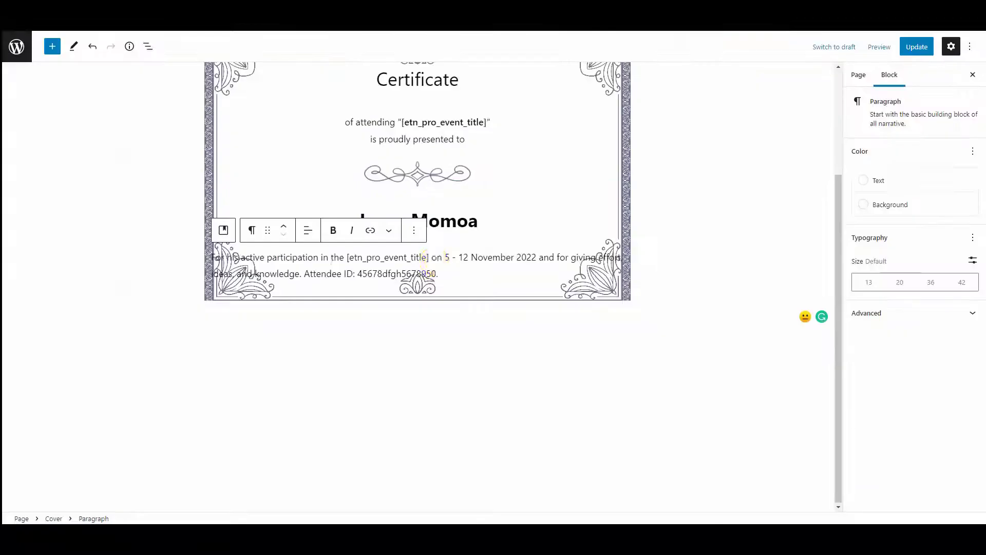
Paste the event date and attendee name shortcodes into the certificate and save.
{"action": "type", "text": "[etn_pro_event_date]"}
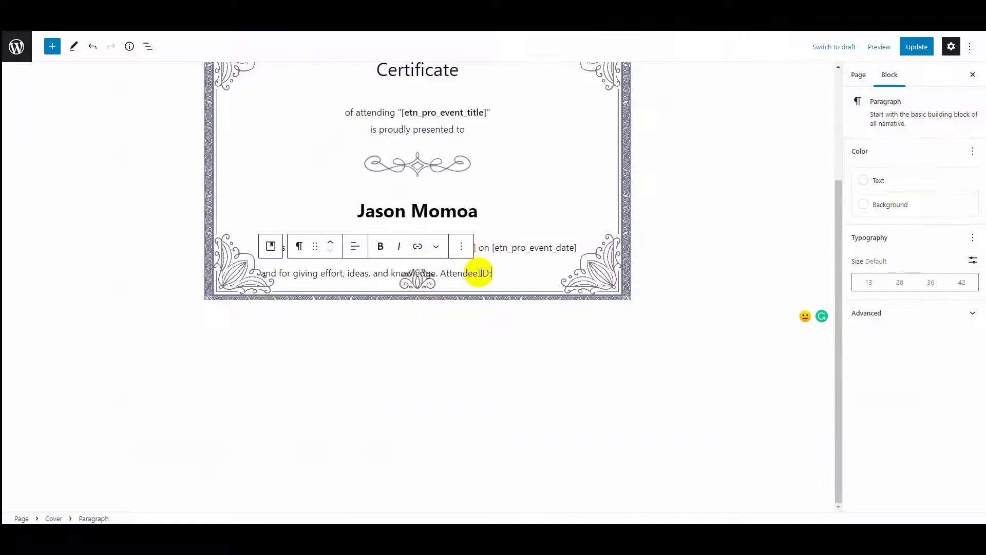
{"action": "type", "text": "[etn_pro_attendee_name]"}
{"action": "left_click", "coordinate": [472, 247]}
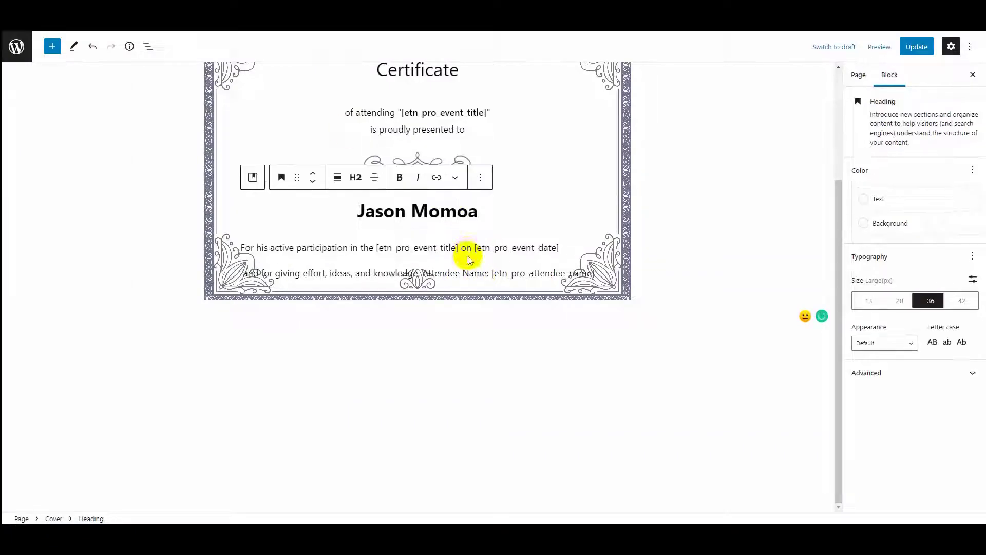
{"action": "left_click", "coordinate": [471, 273]}
{"action": "double_click", "coordinate": [443, 273]}
{"action": "left_click", "coordinate": [501, 273]}
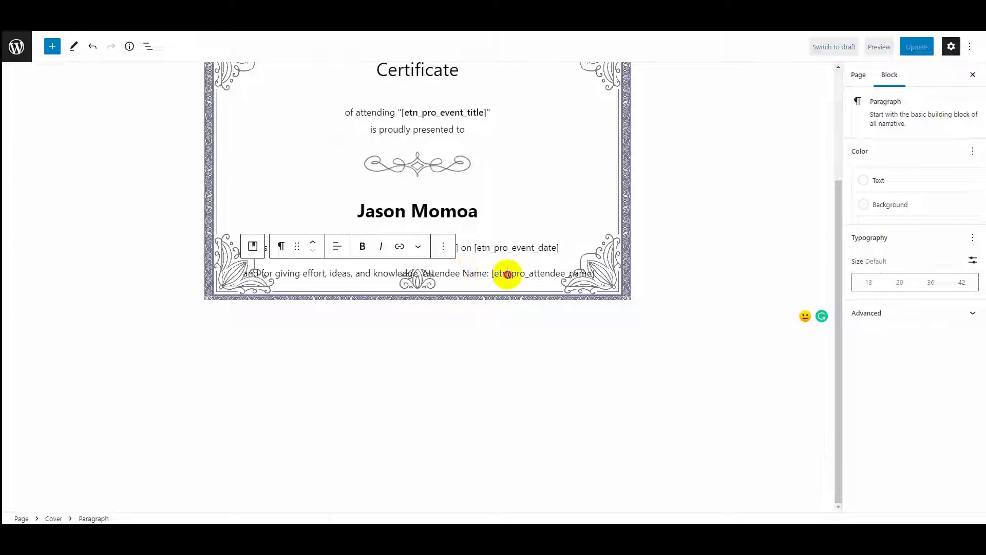
{"action": "key", "text": "ctrl+s"}
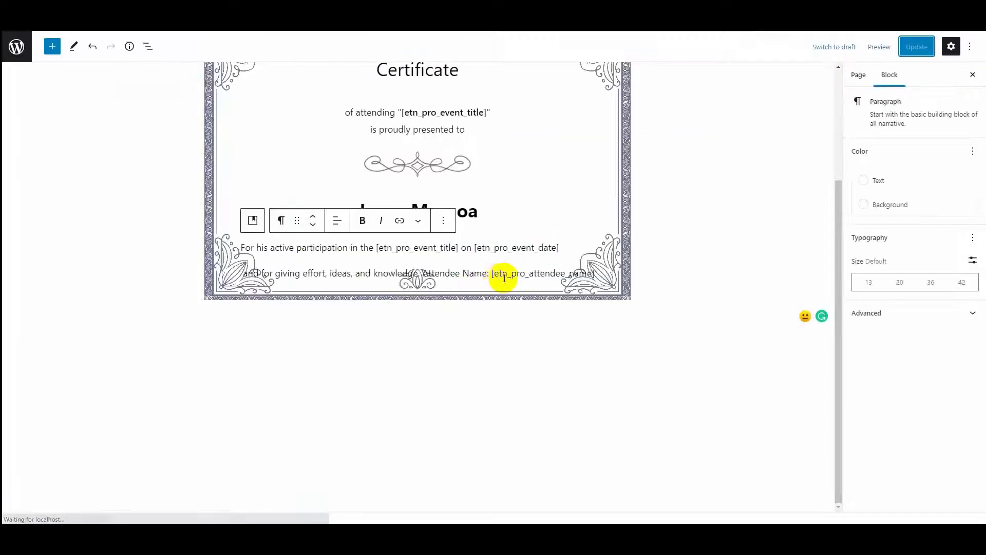
Adjust the label around the attendee name shortcode and Update the page.
{"action": "double_click", "coordinate": [539, 273]}
{"action": "double_click", "coordinate": [443, 273]}
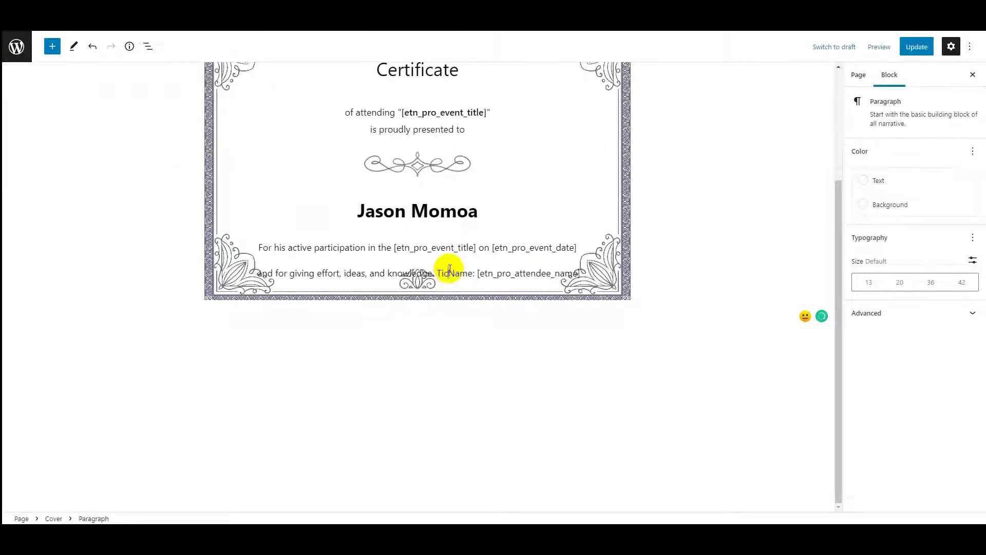
{"action": "type", "text": "Ticket Id"}
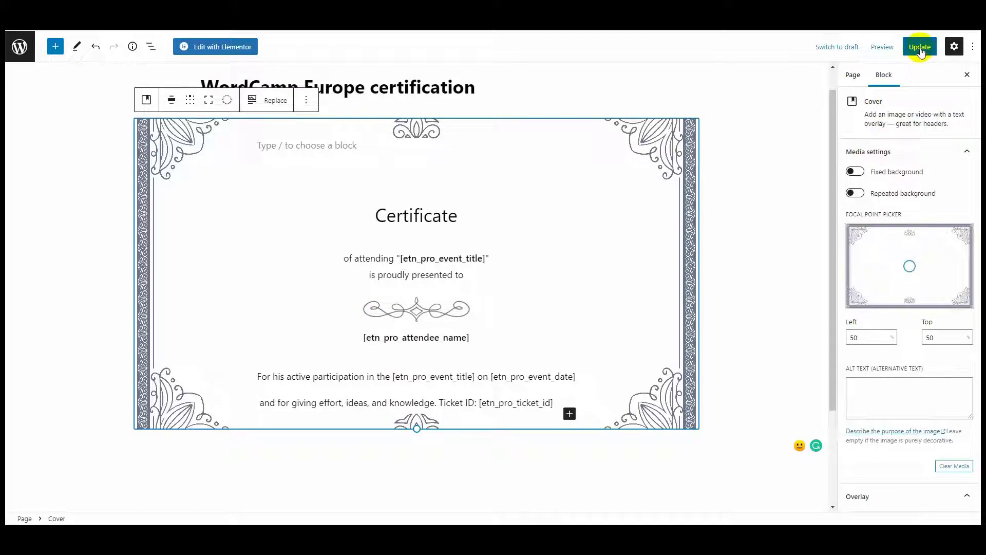
{"action": "left_click", "coordinate": [920, 48]}
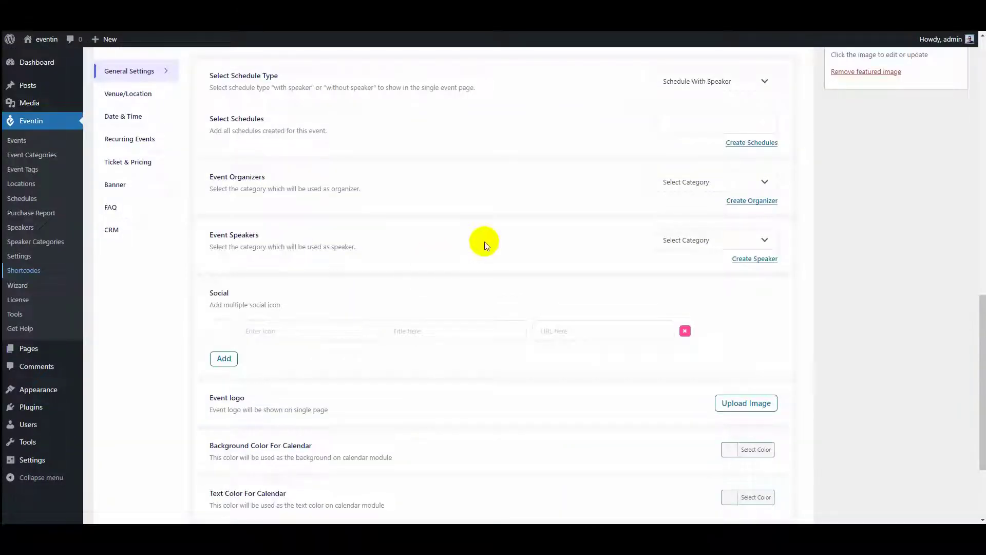
{"action": "scroll", "coordinate": [484, 241], "scroll_direction": "up", "scroll_amount": 10}
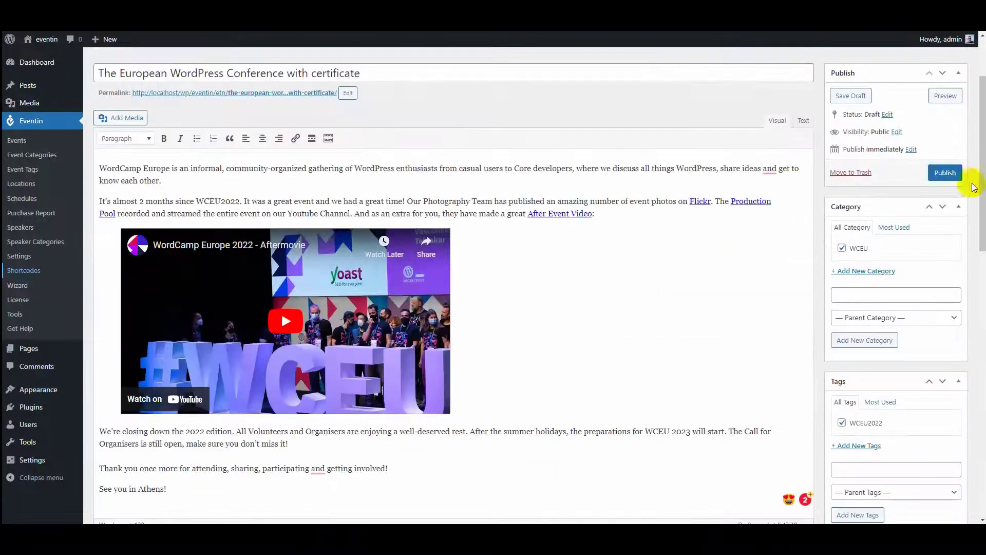
Publish the conference event with 'WordCamp Europe certification' as its certificate template, then update.
{"action": "left_click", "coordinate": [939, 175]}
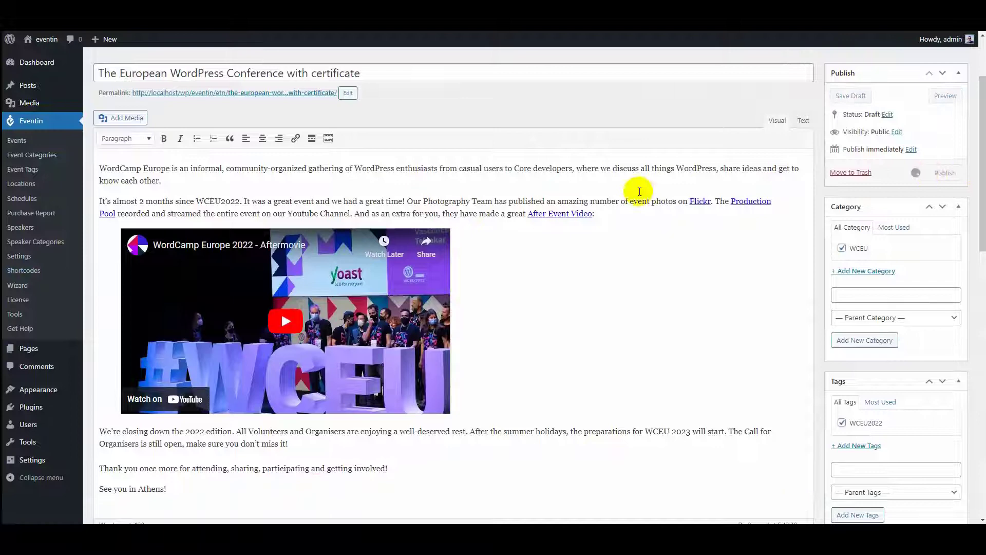
{"action": "scroll", "coordinate": [334, 322], "scroll_direction": "down", "scroll_amount": 15}
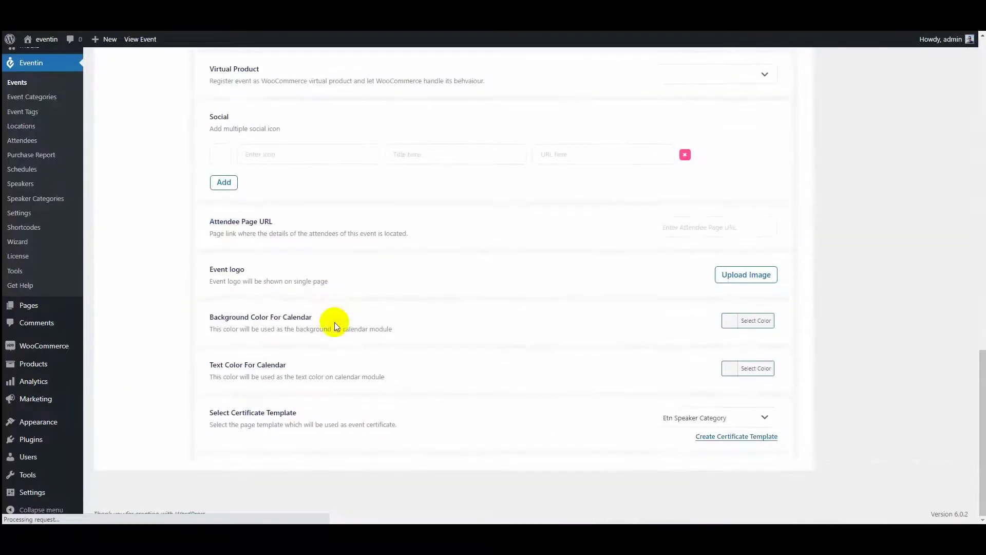
{"action": "left_click", "coordinate": [715, 417]}
{"action": "left_click", "coordinate": [705, 330]}
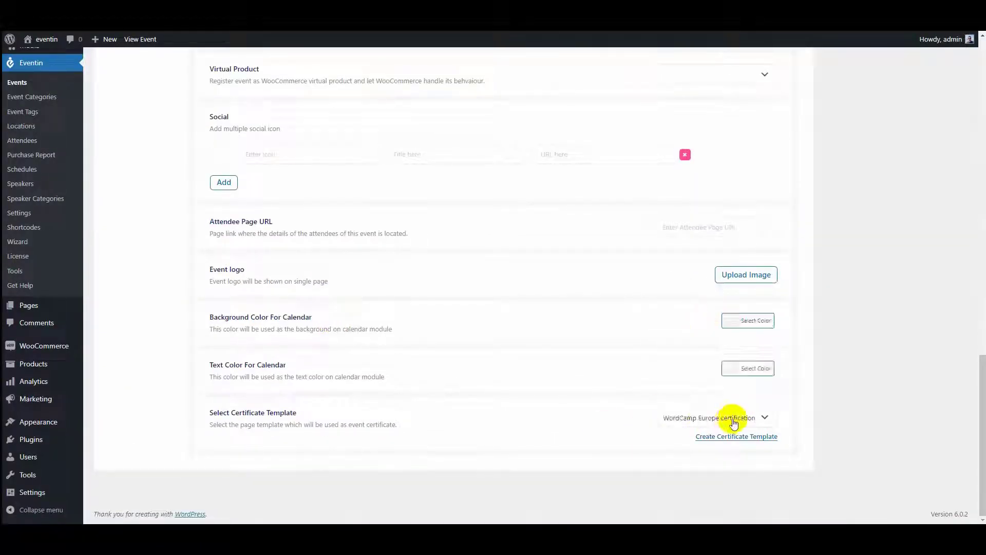
{"action": "scroll", "coordinate": [762, 400], "scroll_direction": "up", "scroll_amount": 15}
{"action": "left_click", "coordinate": [944, 312]}
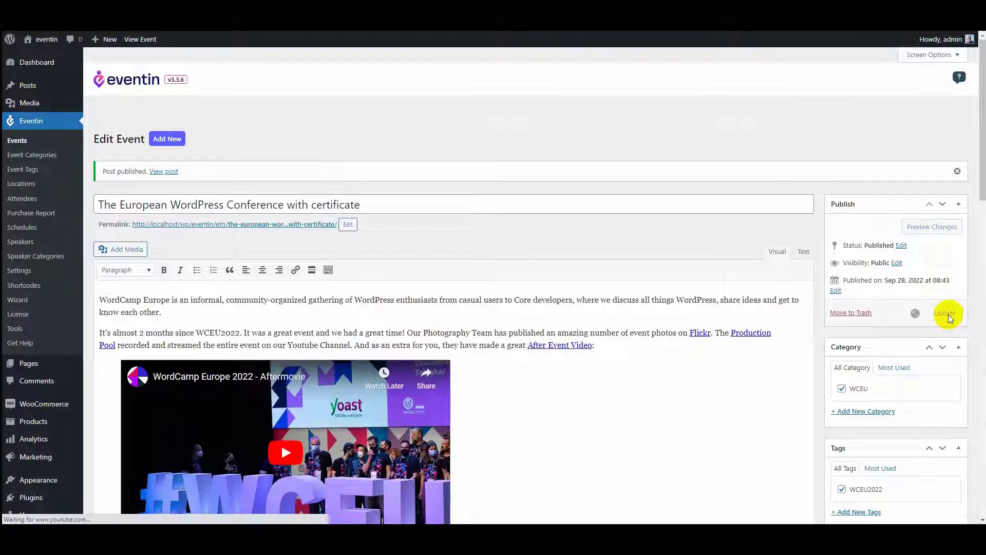
Buy one Early bird ticket on the event page and check out, getting order 40 for $15.00.
{"action": "right_click", "coordinate": [157, 172]}
{"action": "left_click", "coordinate": [177, 185]}
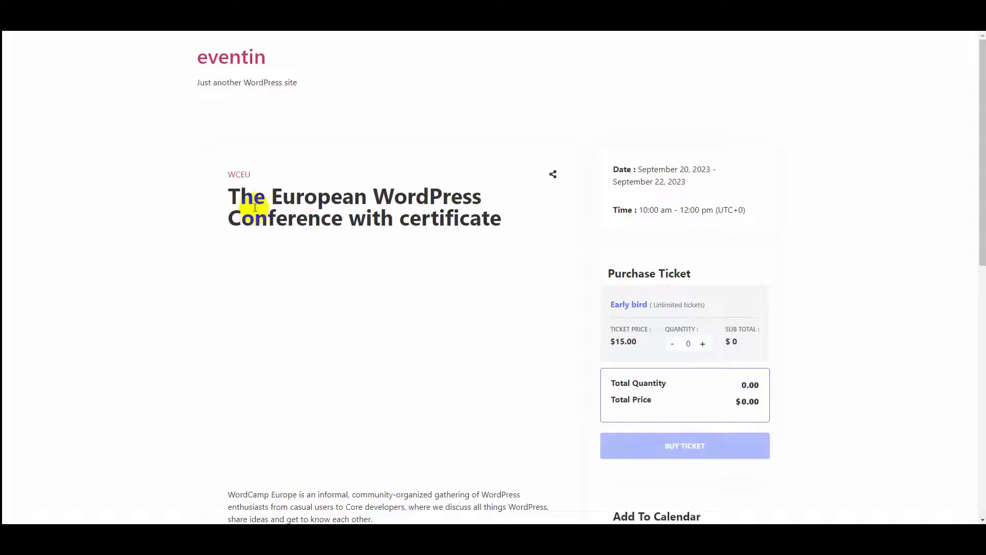
{"action": "scroll", "coordinate": [344, 181], "scroll_direction": "down", "scroll_amount": 1}
{"action": "left_click", "coordinate": [691, 395]}
{"action": "left_click", "coordinate": [424, 237]}
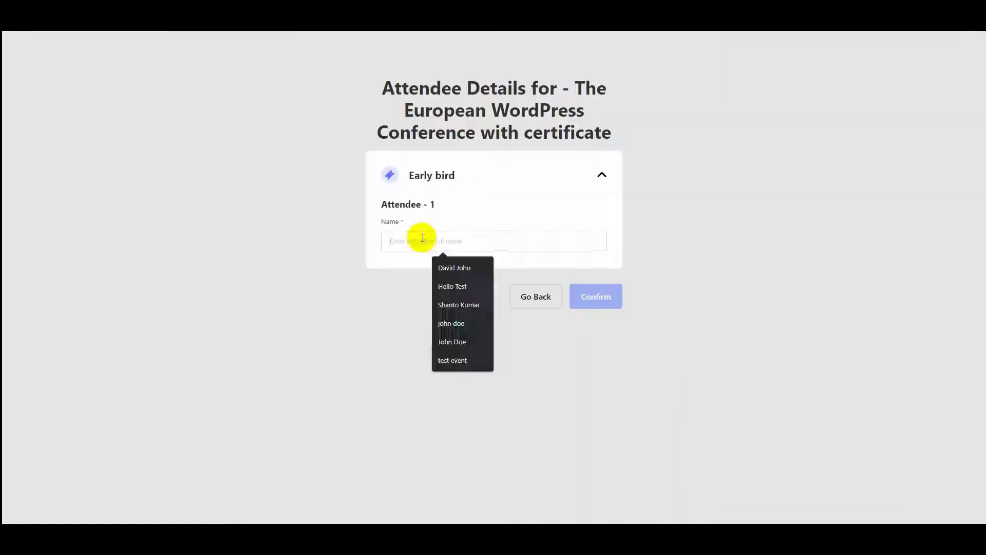
{"action": "left_click", "coordinate": [463, 267]}
{"action": "left_click", "coordinate": [596, 295]}
{"action": "left_click", "coordinate": [941, 162]}
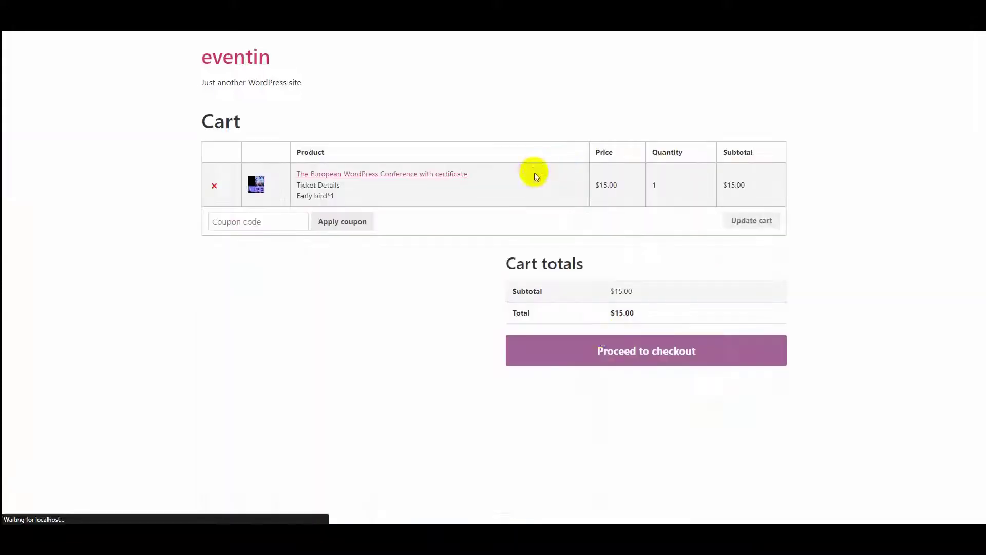
{"action": "left_click", "coordinate": [617, 348]}
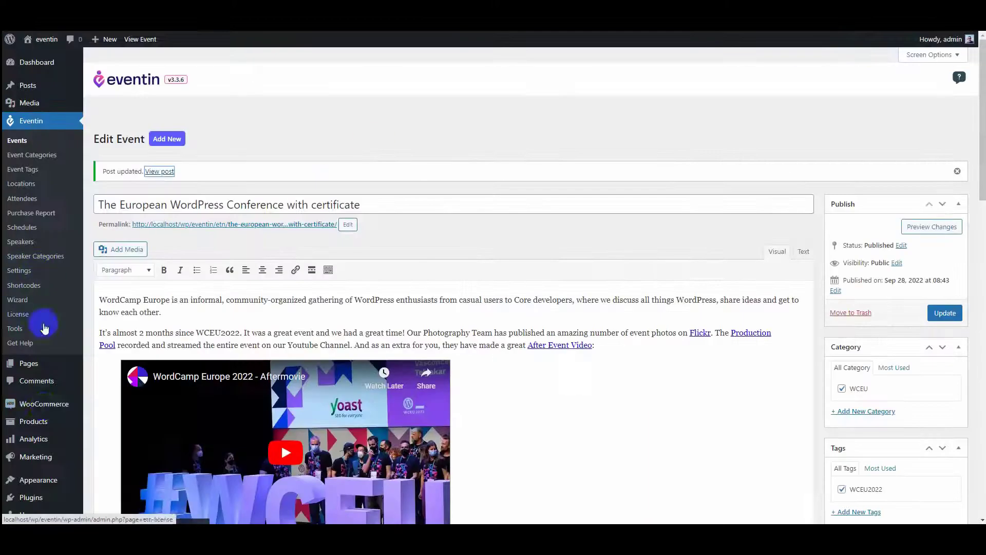
Bulk-change test order #40 to Completed and bring up the event's attendees list.
{"action": "left_click", "coordinate": [106, 409]}
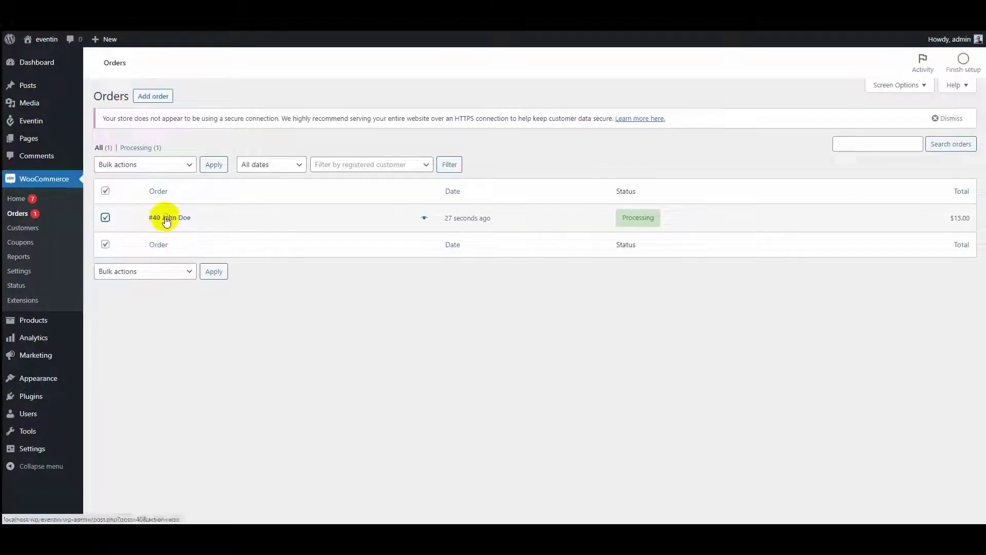
{"action": "left_click", "coordinate": [146, 165]}
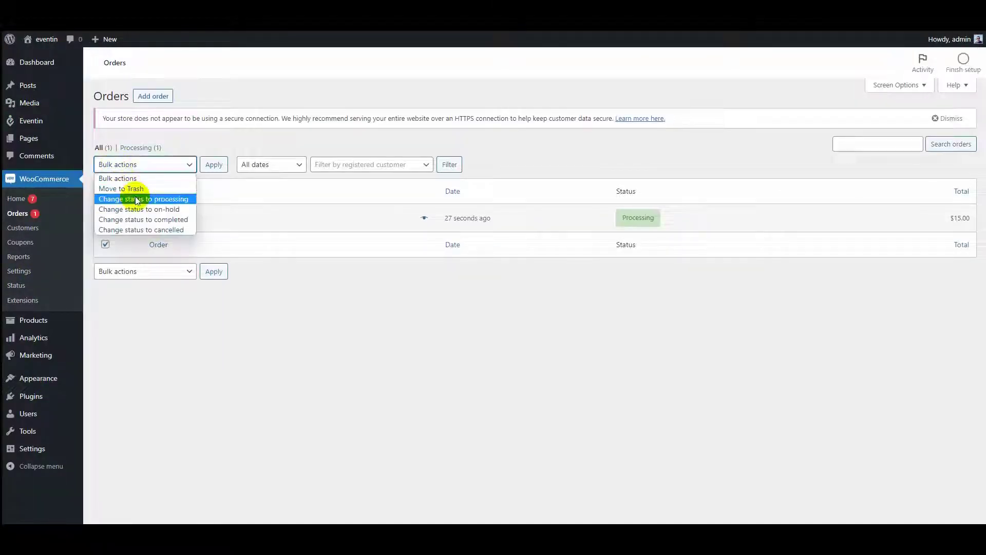
{"action": "left_click", "coordinate": [135, 197]}
{"action": "left_click", "coordinate": [213, 164]}
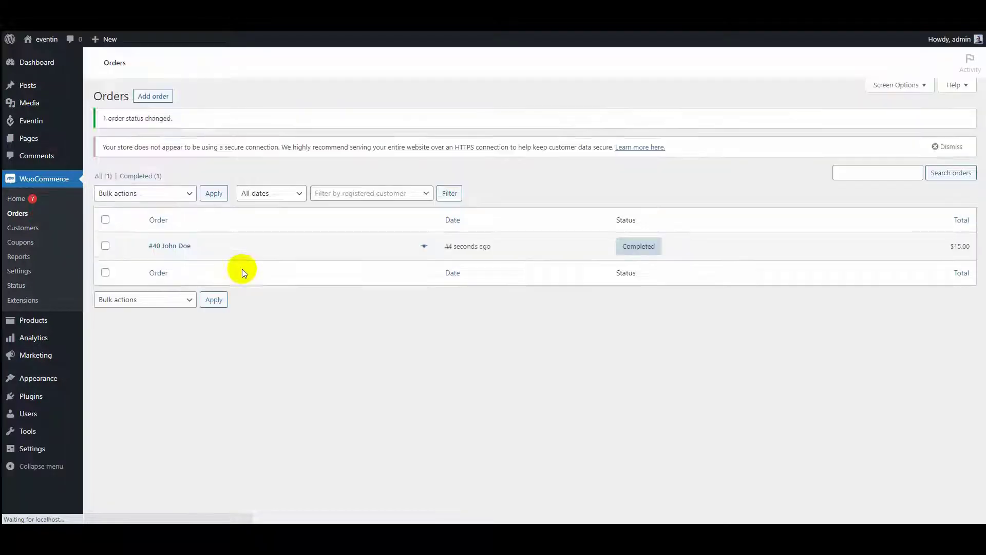
{"action": "left_click", "coordinate": [107, 180]}
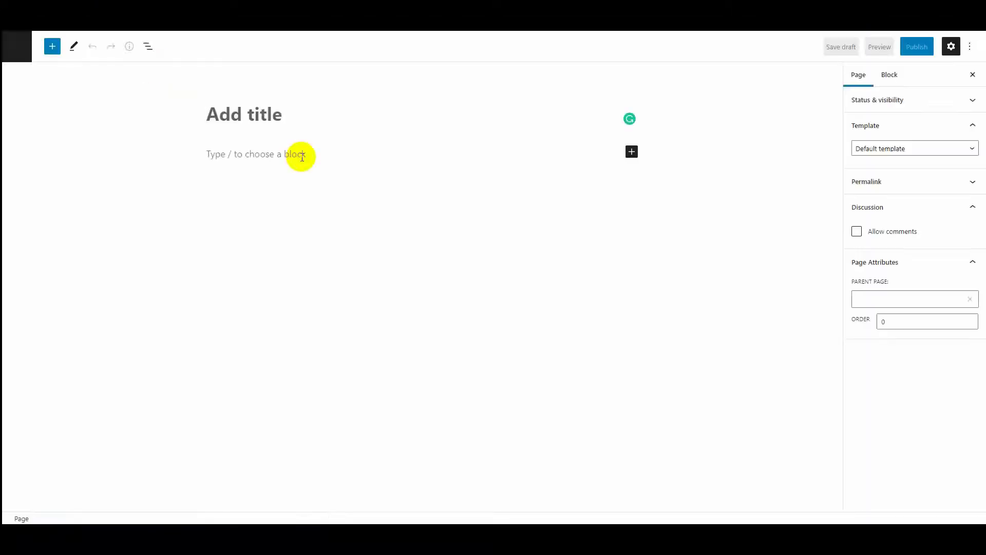
{"action": "type", "text": "Certification with Elementor"}
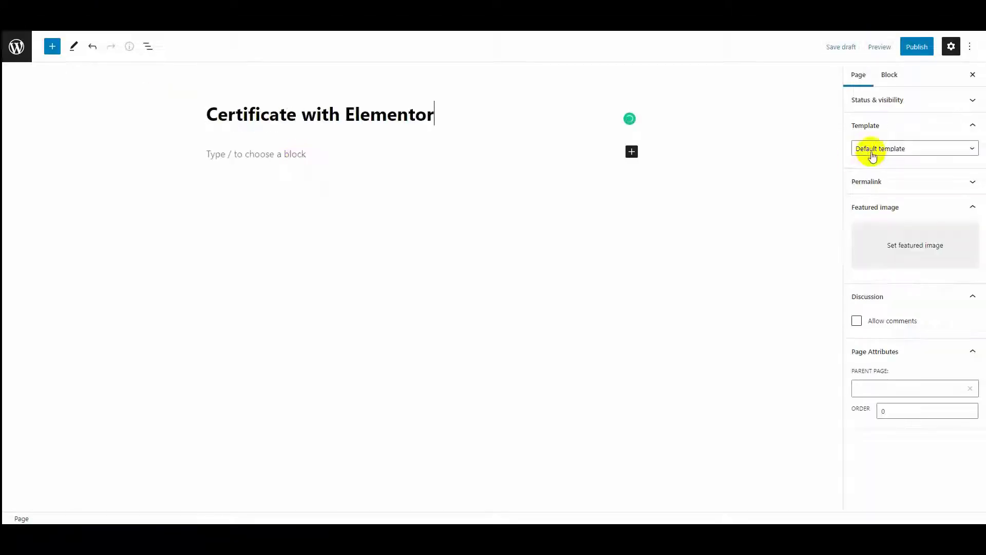
Set the 'Certificate with Elementor' page to Certificate Template and publish it.
{"action": "left_click", "coordinate": [914, 148]}
{"action": "left_click", "coordinate": [917, 46]}
{"action": "left_click", "coordinate": [881, 40]}
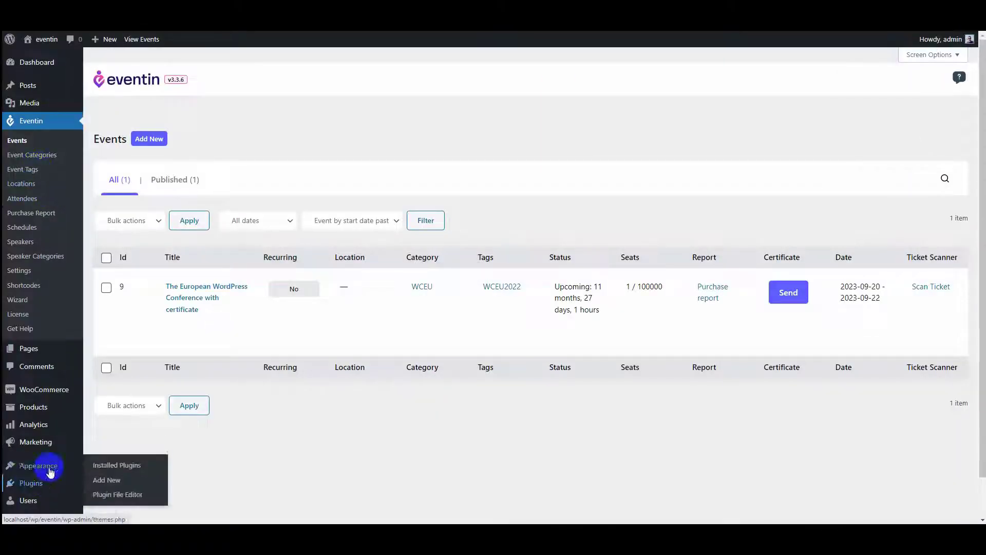
{"action": "left_click", "coordinate": [29, 482]}
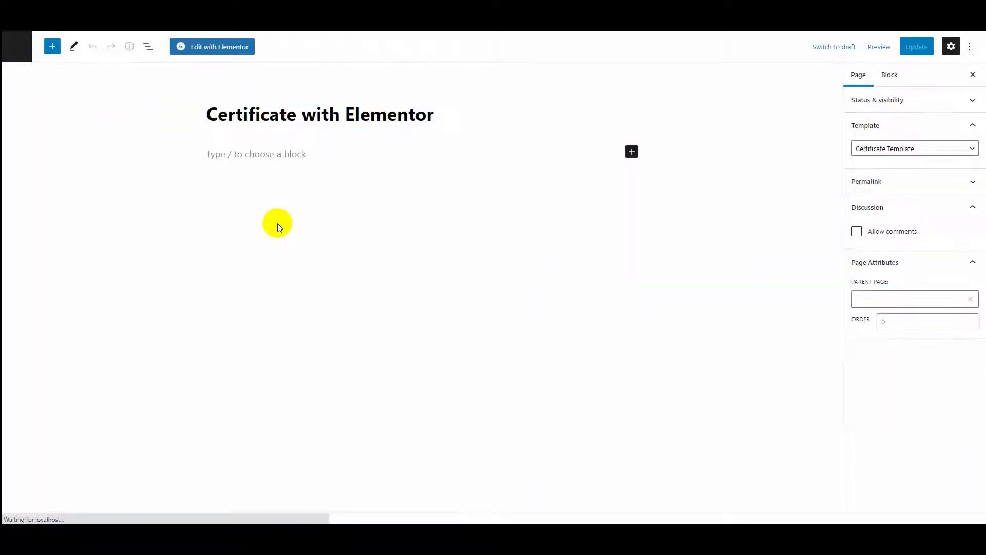
{"action": "left_click", "coordinate": [216, 47]}
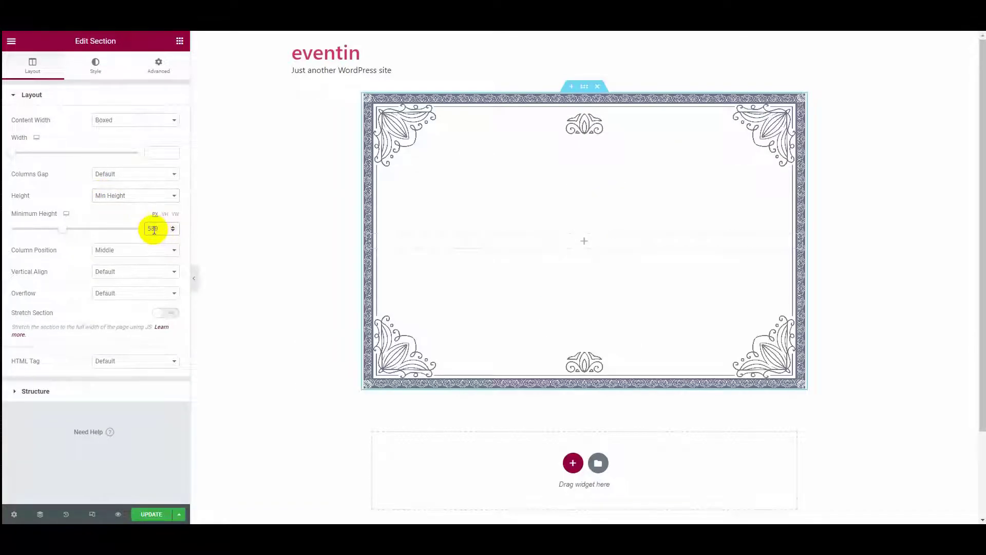
Style the 'Certificate' heading in dark bold text and adjust the frame section's layout.
{"action": "left_click", "coordinate": [96, 66]}
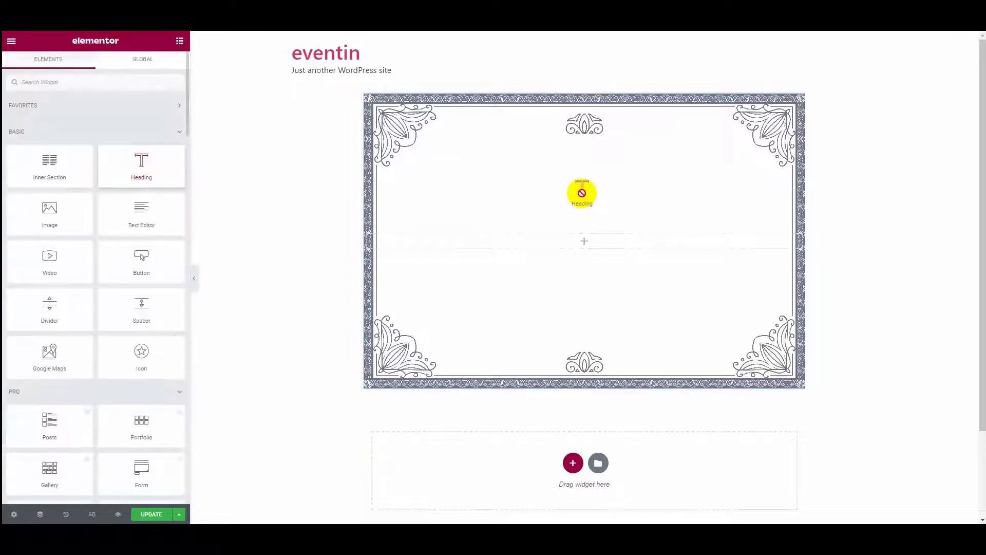
{"action": "type", "text": "Certificate"}
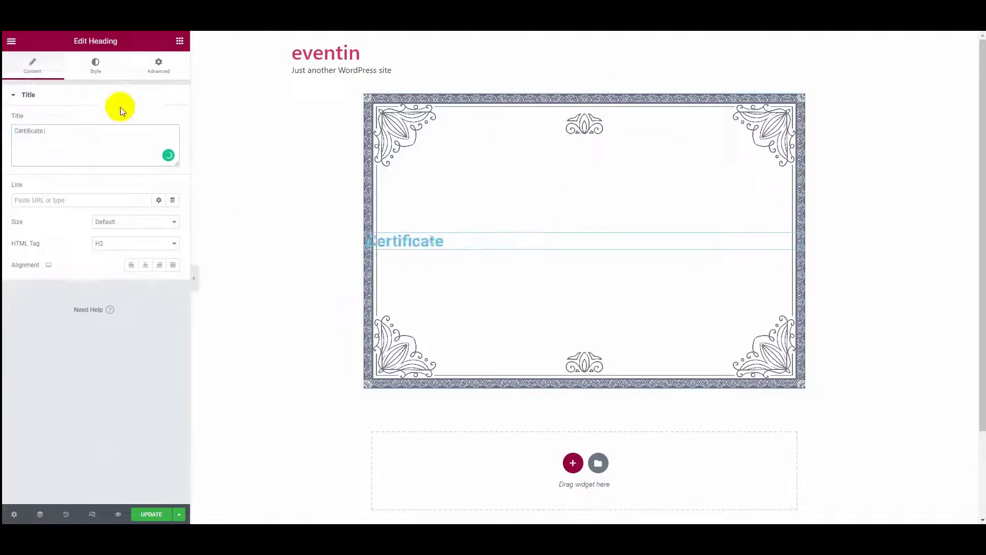
{"action": "left_click", "coordinate": [95, 65]}
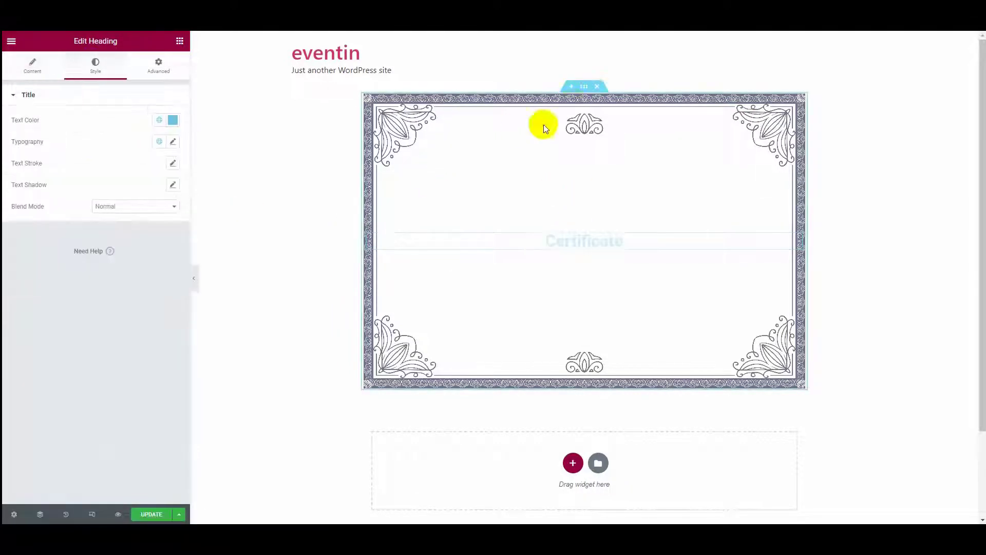
{"action": "left_click", "coordinate": [582, 87]}
{"action": "left_click", "coordinate": [31, 66]}
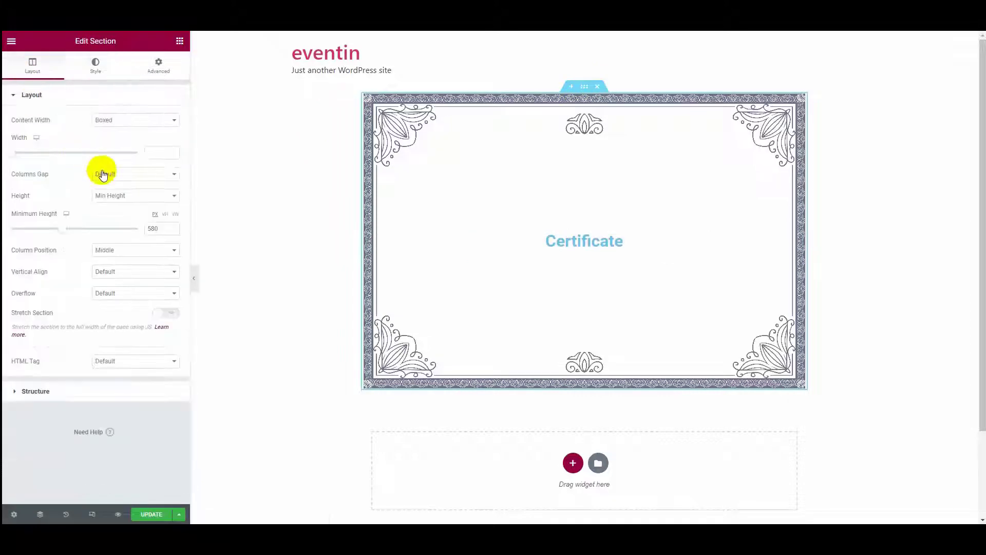
{"action": "left_click", "coordinate": [112, 293]}
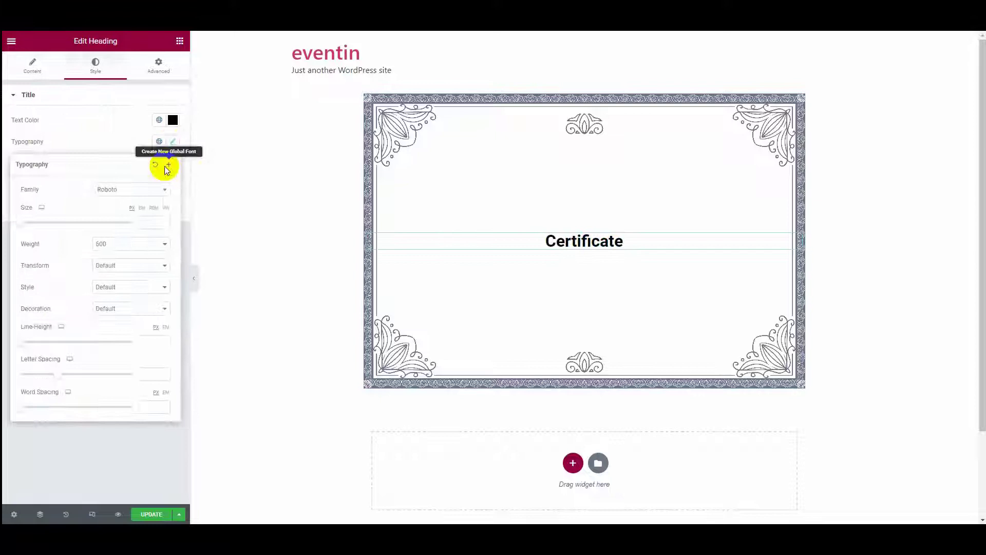
{"action": "left_click", "coordinate": [108, 304]}
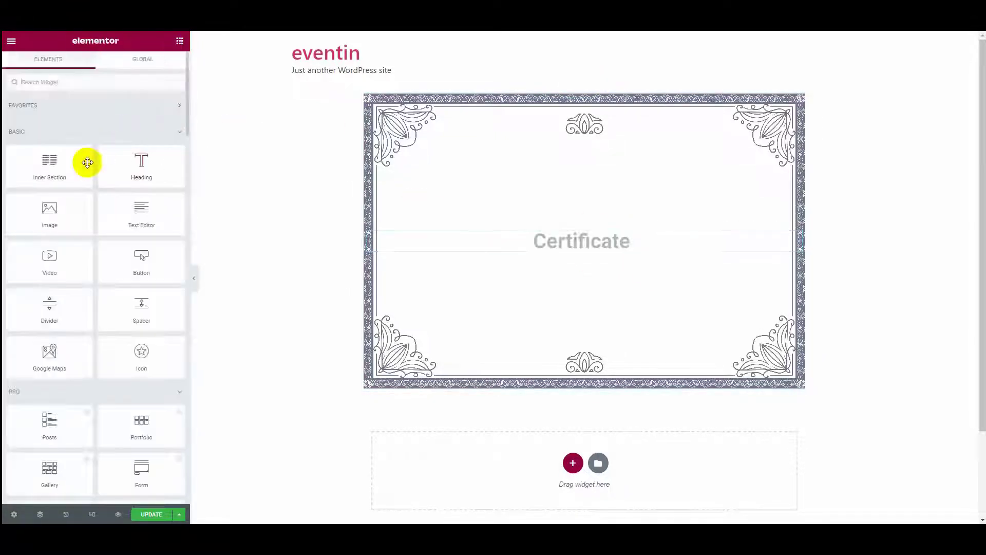
Add the attending text block below the heading and set the flourish image to Medium size.
{"action": "left_click_drag", "start_coordinate": [83, 161], "coordinate": [584, 293]}
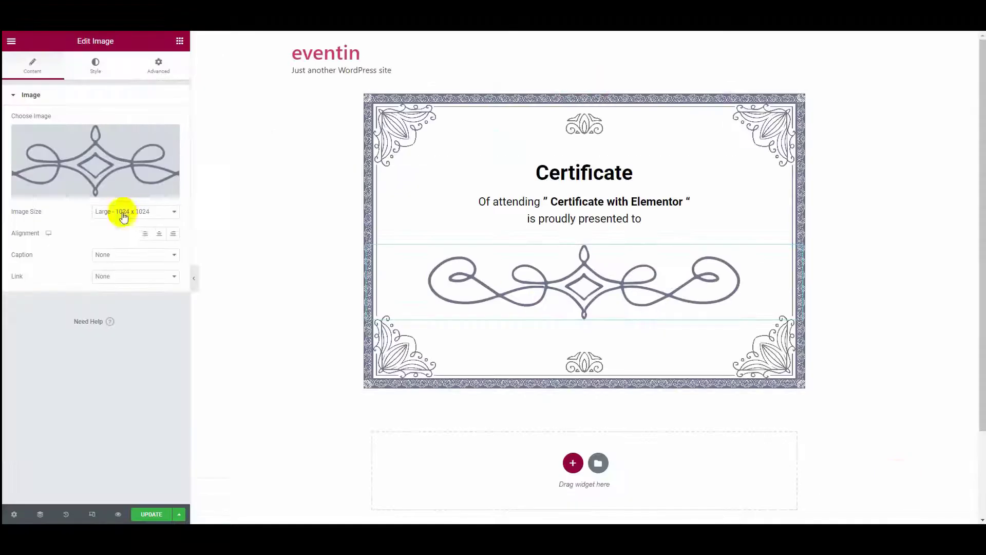
{"action": "left_click", "coordinate": [123, 214]}
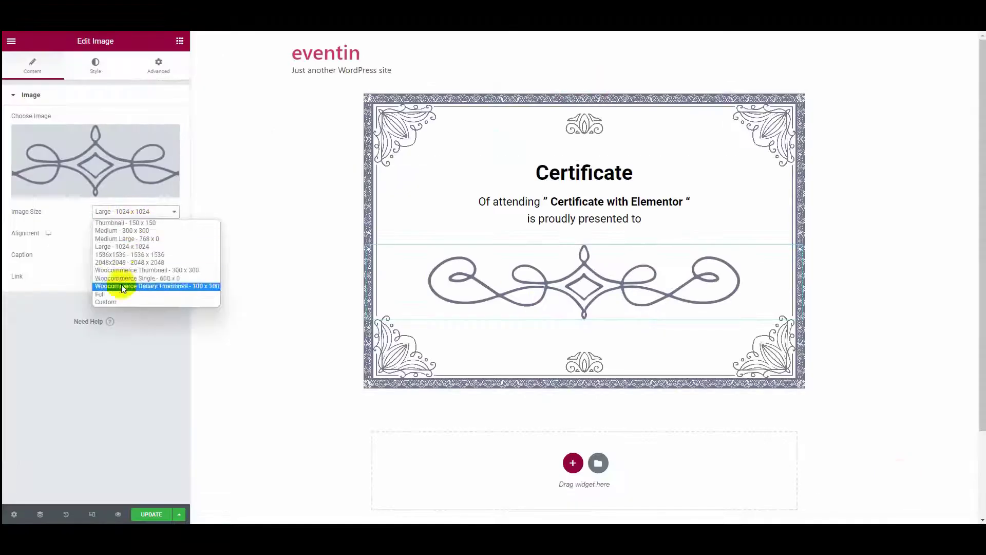
{"action": "left_click", "coordinate": [122, 230]}
{"action": "left_click", "coordinate": [111, 212]}
{"action": "left_click", "coordinate": [110, 223]}
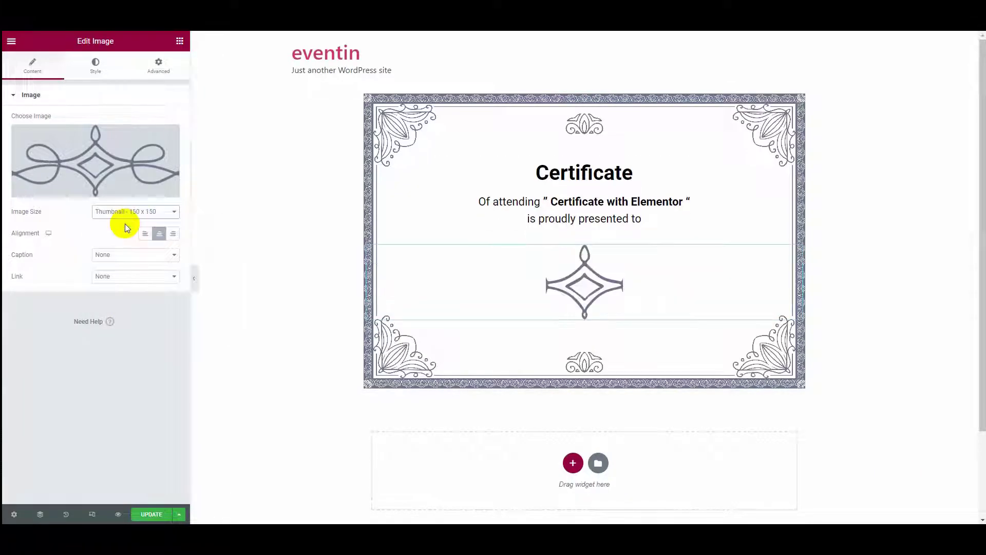
{"action": "left_click", "coordinate": [122, 230]}
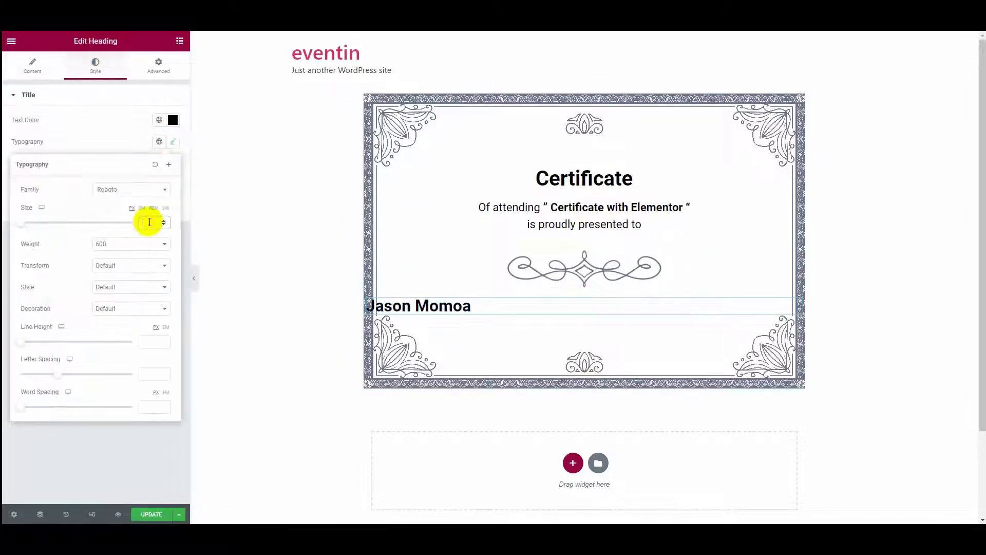
Centre the attendee name heading and set its border type to None.
{"action": "left_click", "coordinate": [150, 267]}
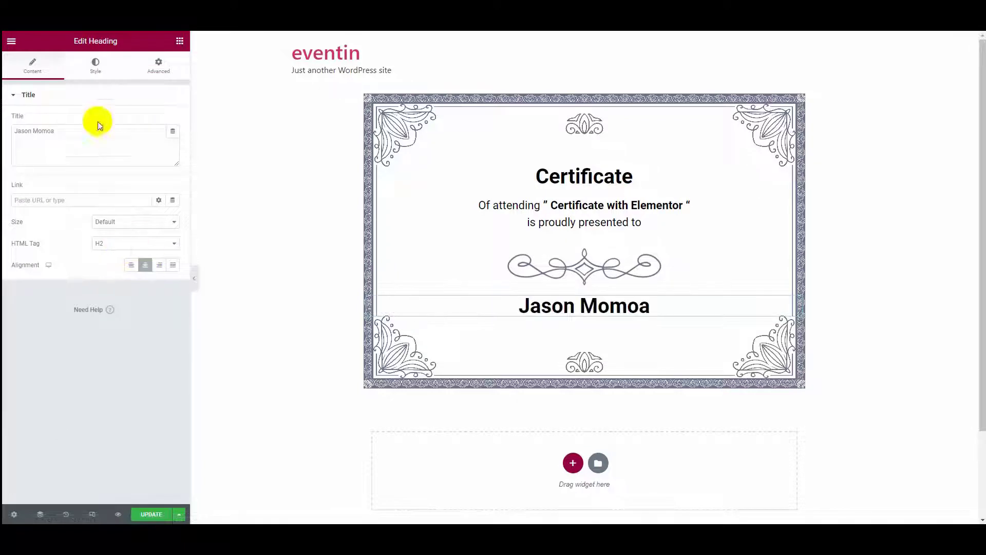
{"action": "left_click", "coordinate": [94, 66]}
{"action": "left_click", "coordinate": [112, 206]}
{"action": "left_click", "coordinate": [158, 65]}
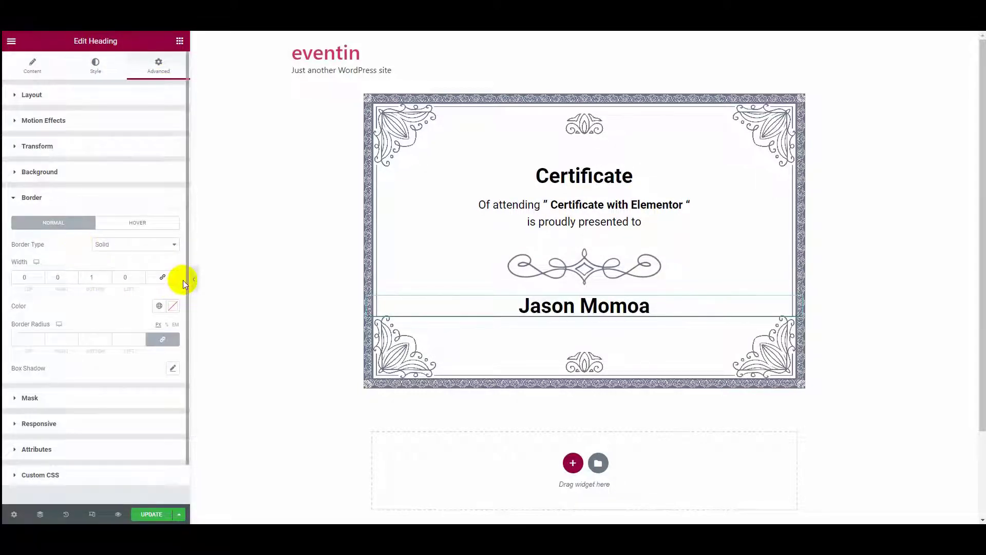
{"action": "left_click", "coordinate": [135, 244]}
{"action": "left_click", "coordinate": [110, 257]}
{"action": "left_click", "coordinate": [179, 41]}
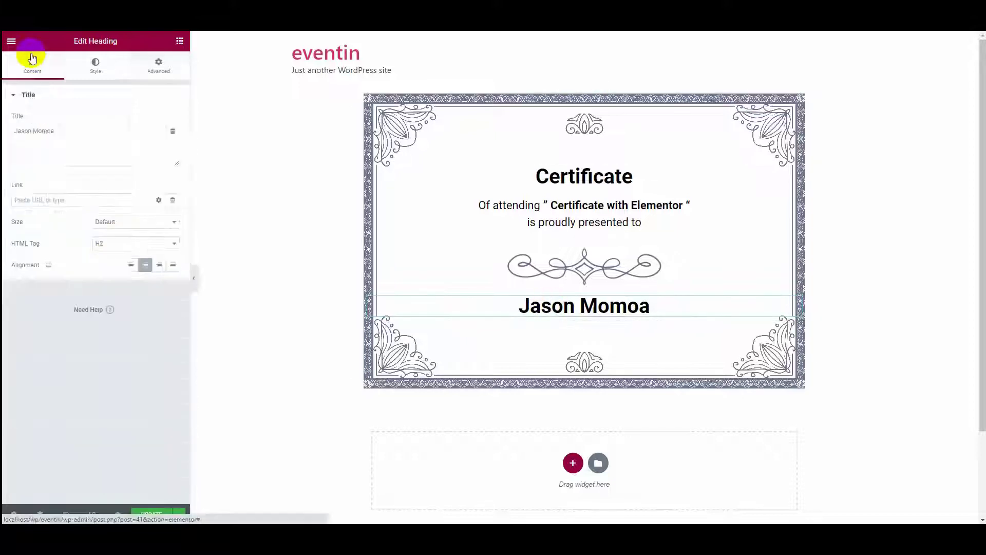
{"action": "left_click", "coordinate": [53, 88]}
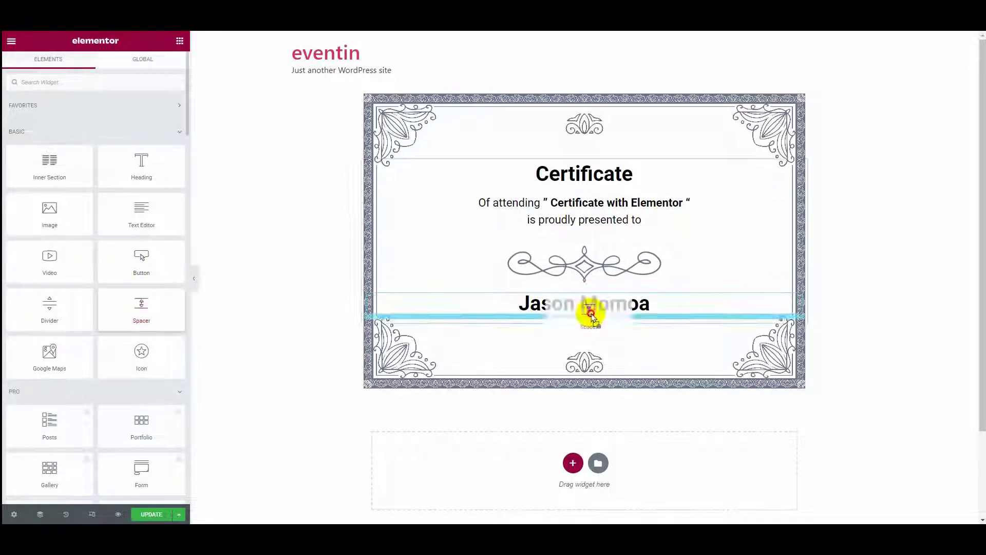
Add a text block below the name containing the pasted participation paragraph.
{"action": "left_click_drag", "start_coordinate": [141, 214], "coordinate": [585, 308]}
{"action": "triple_click", "coordinate": [93, 193]}
{"action": "type", "text": "For his active participation in the Chicago Design Week 2022 on 5 - 12 November 2022 and for giving effort, ideas, and knowledge. Attendee ID: 45678dfgh5678950."}
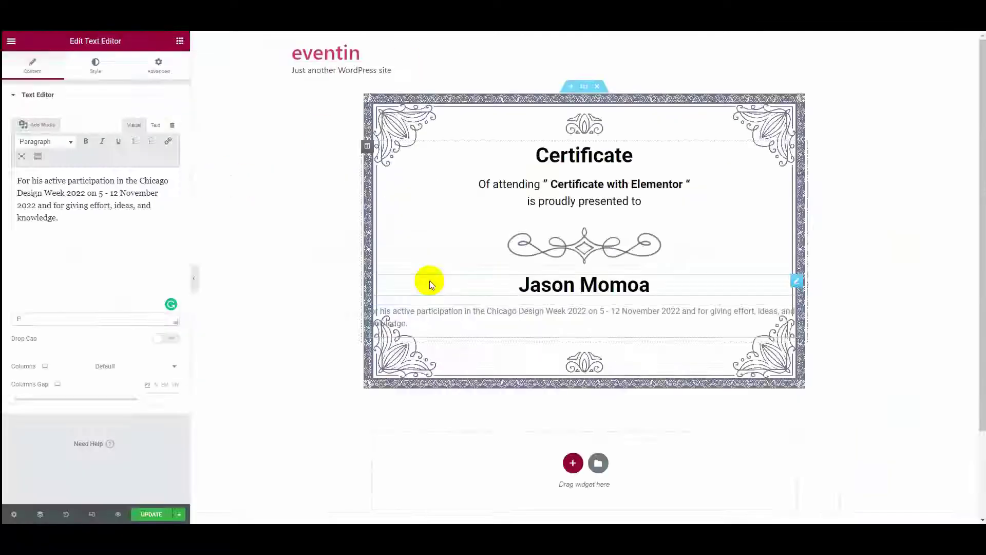
Replace the event dates with a bold [etn_pro_event_date] shortcode.
{"action": "type", "text": "[etn_pro_event_date]"}
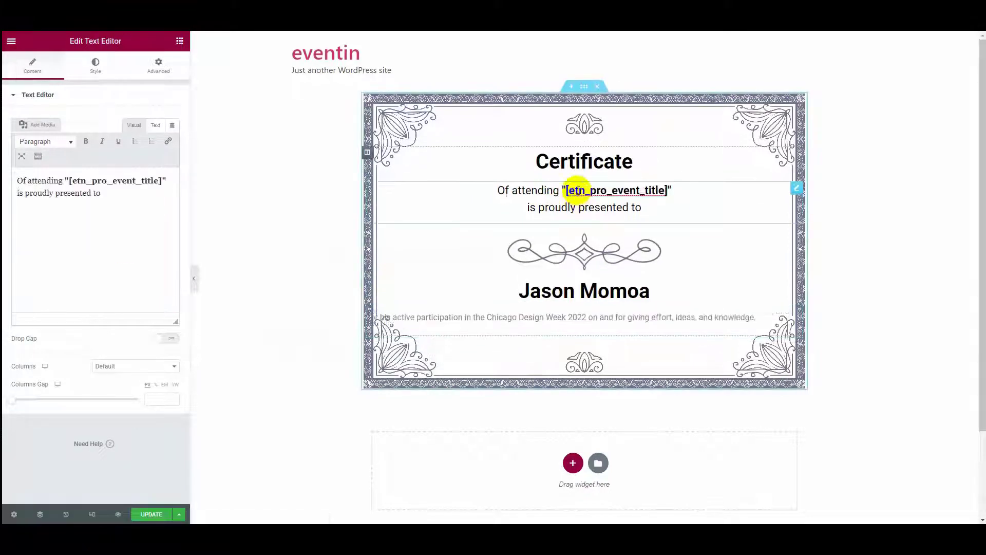
{"action": "double_click", "coordinate": [88, 205]}
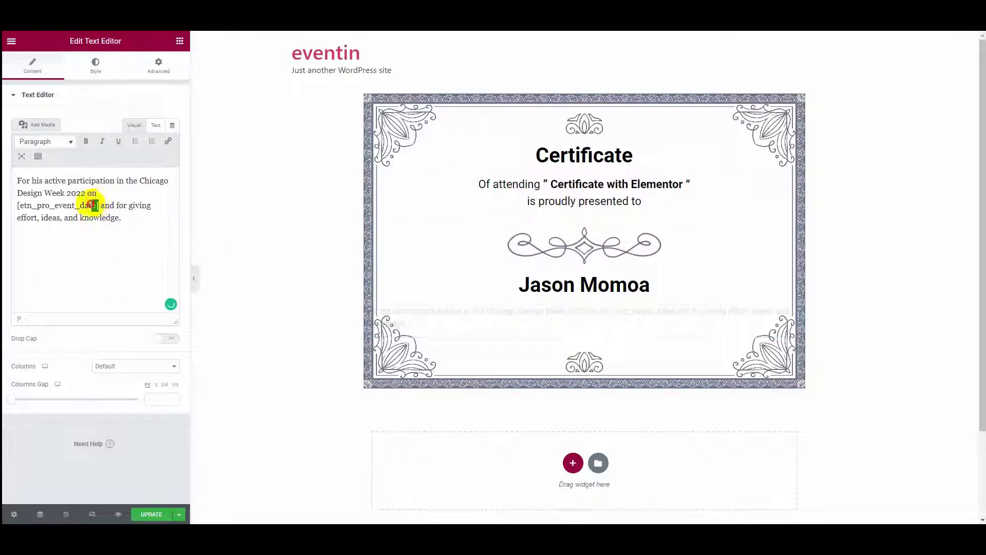
{"action": "left_click", "coordinate": [85, 142]}
{"action": "left_click", "coordinate": [95, 66]}
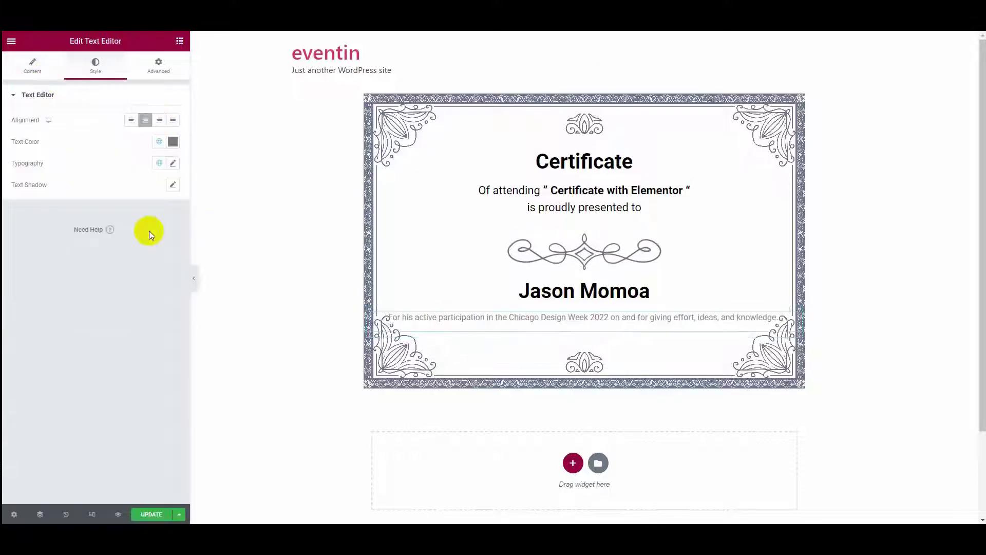
{"action": "left_click", "coordinate": [159, 66]}
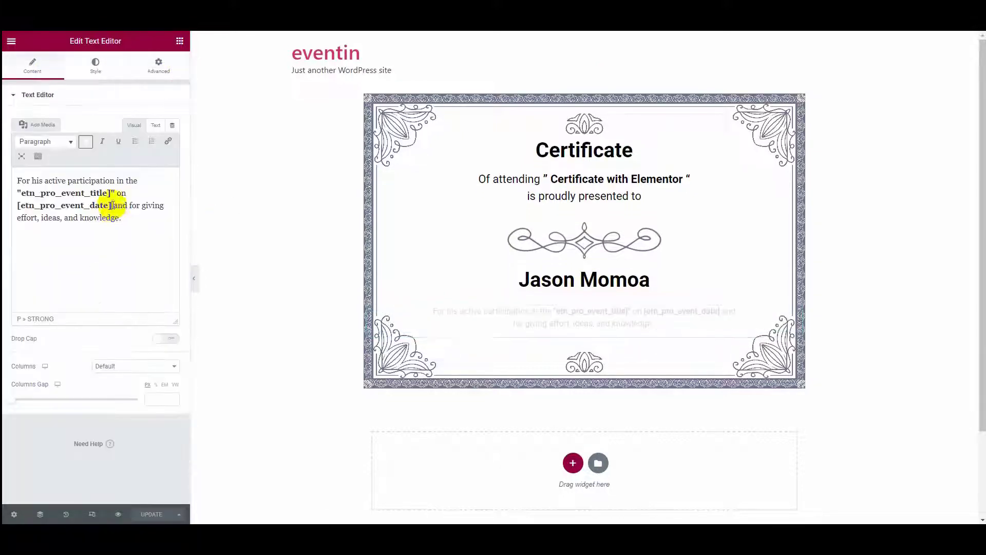